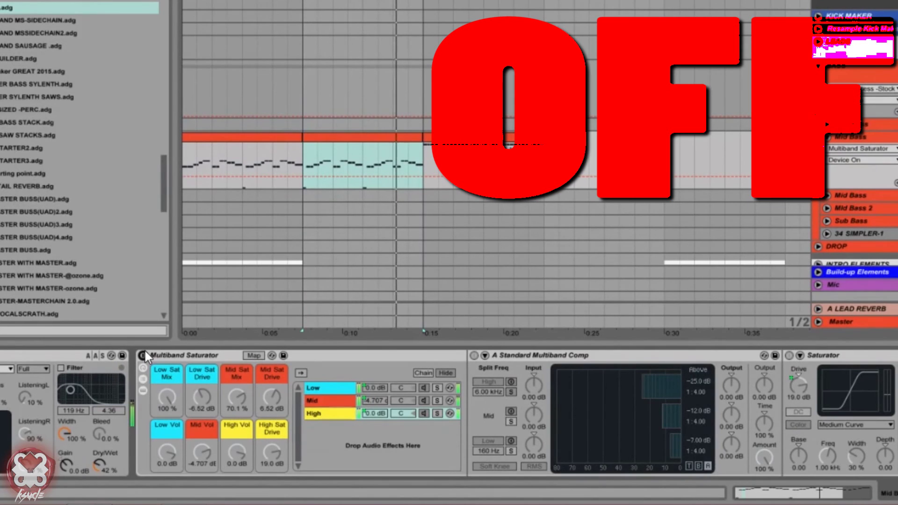
- Switch the Multiband Saturator rack off and on repeatedly during playback to compare the bass sound
{"action": "left_click", "coordinate": [144, 351]}
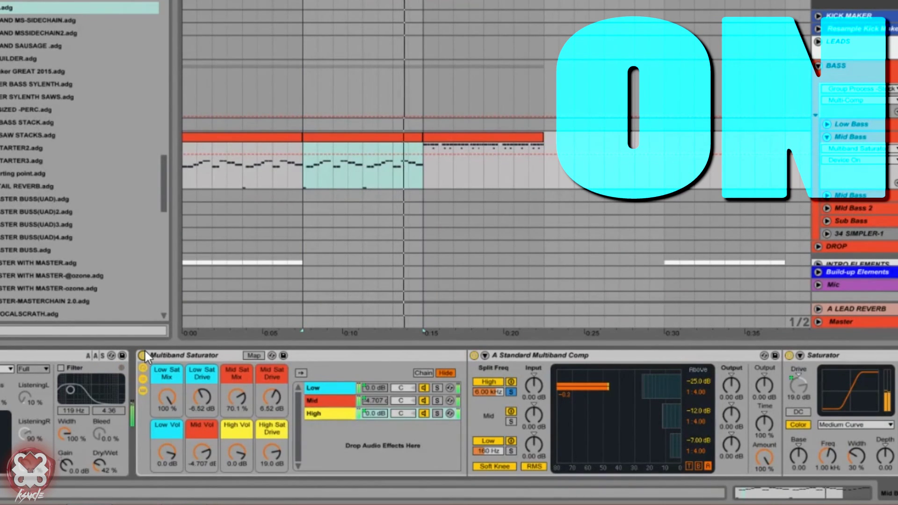
{"action": "left_click", "coordinate": [143, 355]}
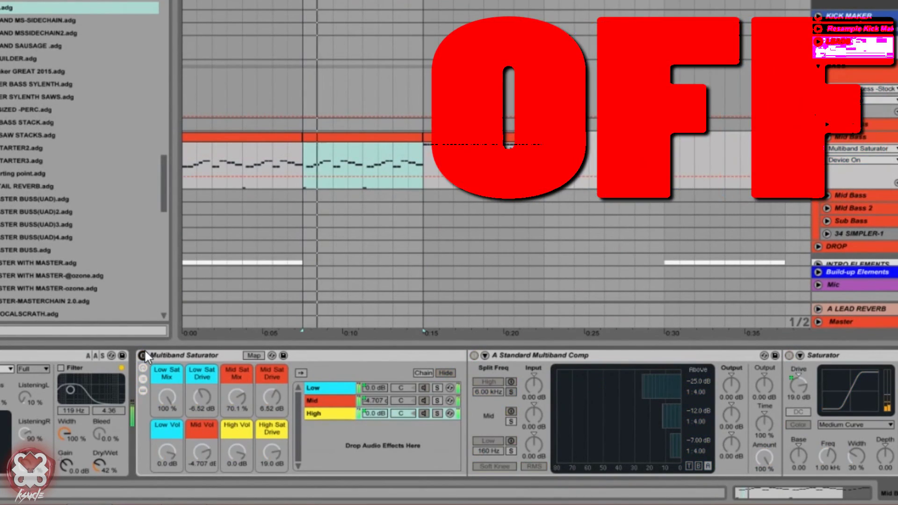
{"action": "left_click", "coordinate": [145, 355]}
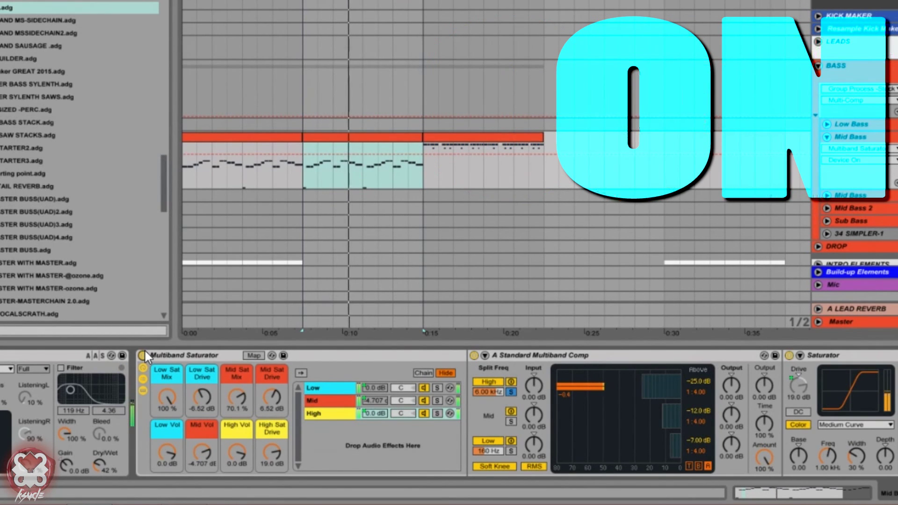
{"action": "left_click", "coordinate": [144, 355]}
{"action": "left_click", "coordinate": [144, 354]}
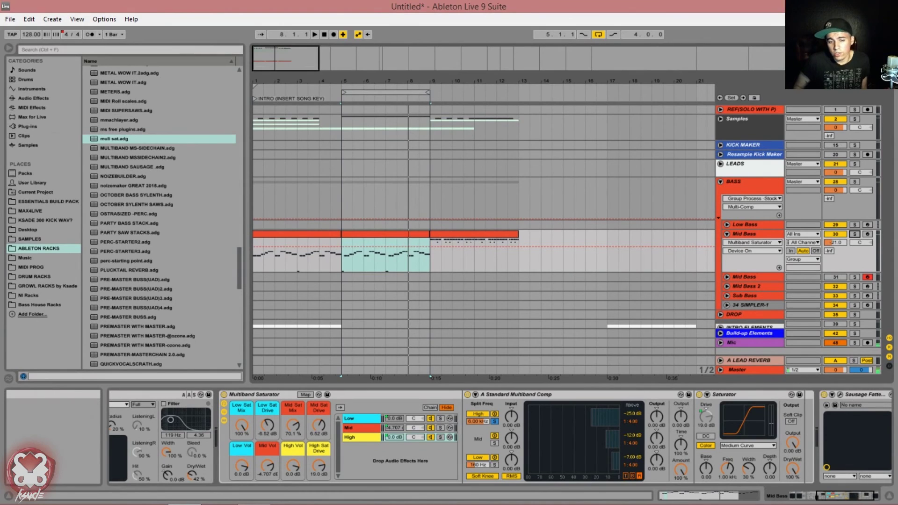
- Examine the Multiband Saturator's chains and the multiband compressor settings used for each frequency band
{"action": "key", "text": "alt+Tab"}
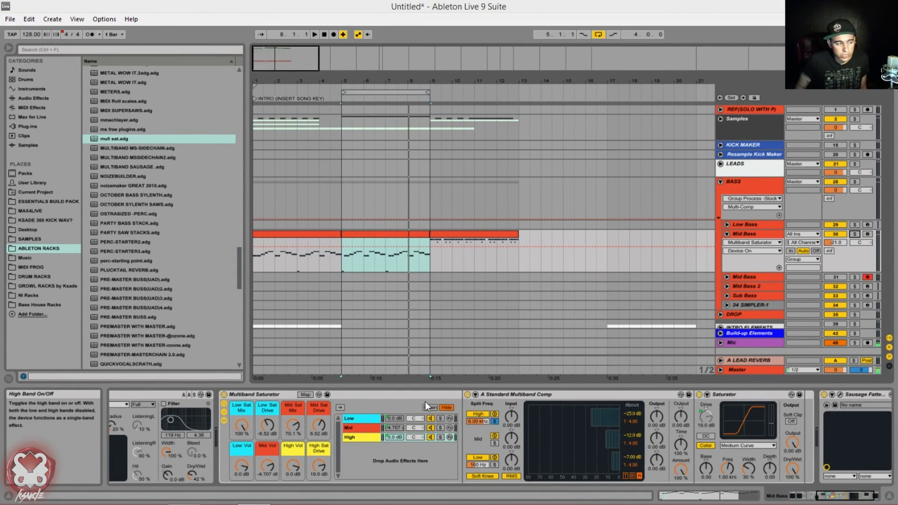
{"action": "left_click", "coordinate": [408, 394]}
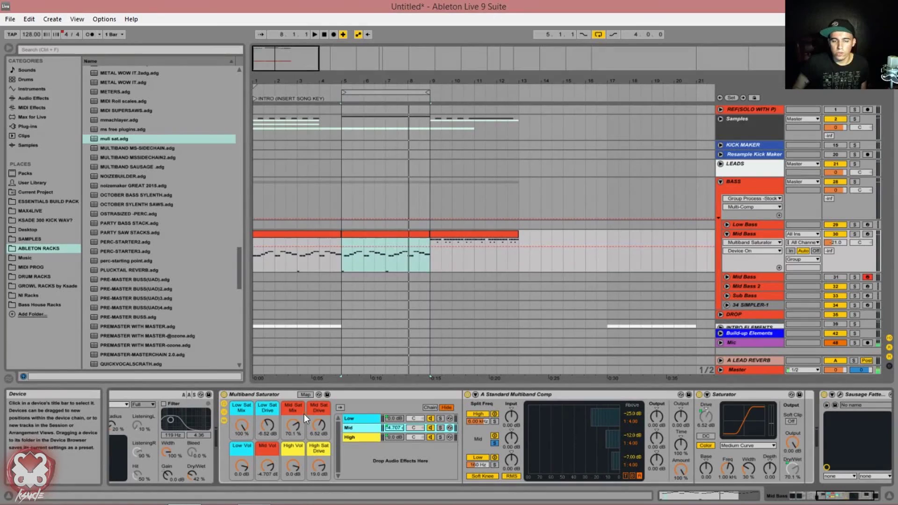
{"action": "left_click", "coordinate": [483, 341]}
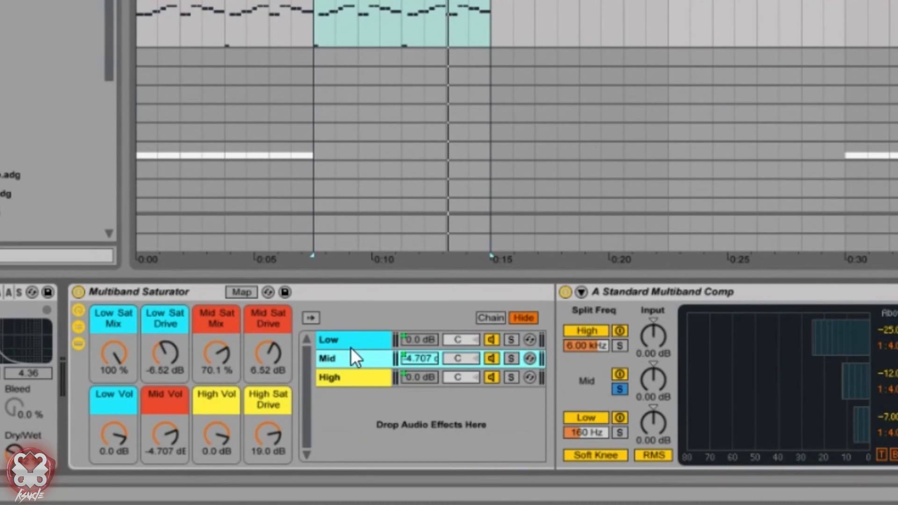
{"action": "left_click", "coordinate": [347, 341]}
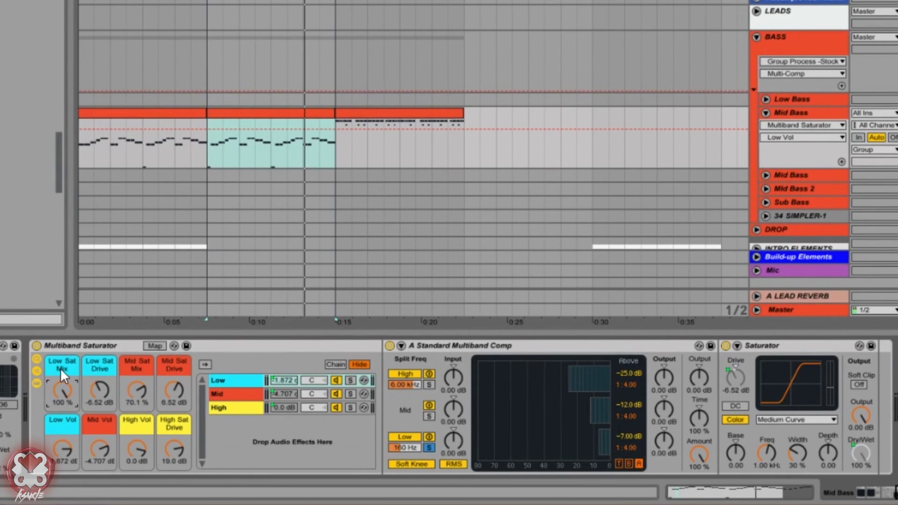
- Set Low Sat Drive to -5.39 dB, Mid Sat Mix to 50.4 % and Mid Sat Drive to 7.65 dB, and adjust High Sat Drive
{"action": "left_click_drag", "start_coordinate": [54, 387], "coordinate": [54, 402]}
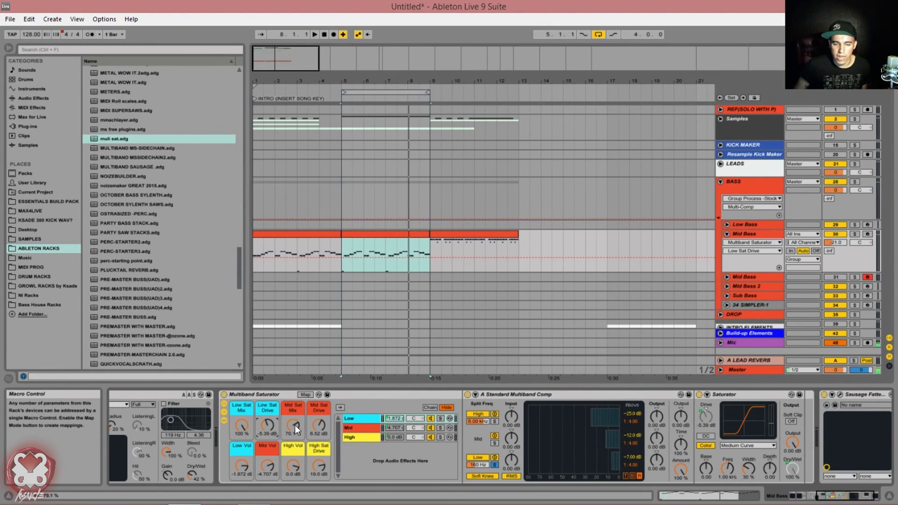
{"action": "left_click_drag", "start_coordinate": [294, 425], "coordinate": [320, 414]}
{"action": "left_click", "coordinate": [359, 426]}
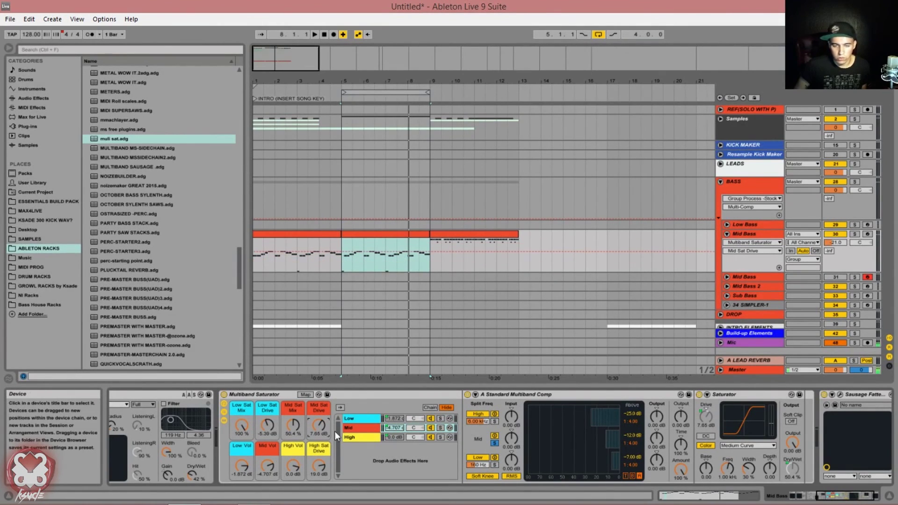
{"action": "mouse_move", "coordinate": [319, 470]}
{"action": "left_mouse_down"}
{"action": "mouse_move", "coordinate": [318, 459]}
{"action": "mouse_move", "coordinate": [323, 476]}
{"action": "left_mouse_up"}
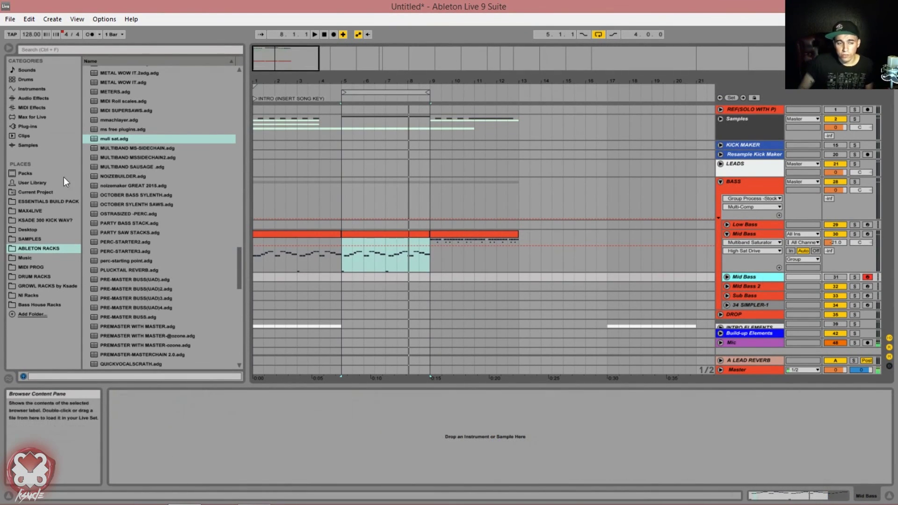
- Load the A Standard Multiband Comp preset of Multiband Dynamics onto the empty Mid Bass track
{"action": "left_click", "coordinate": [44, 99]}
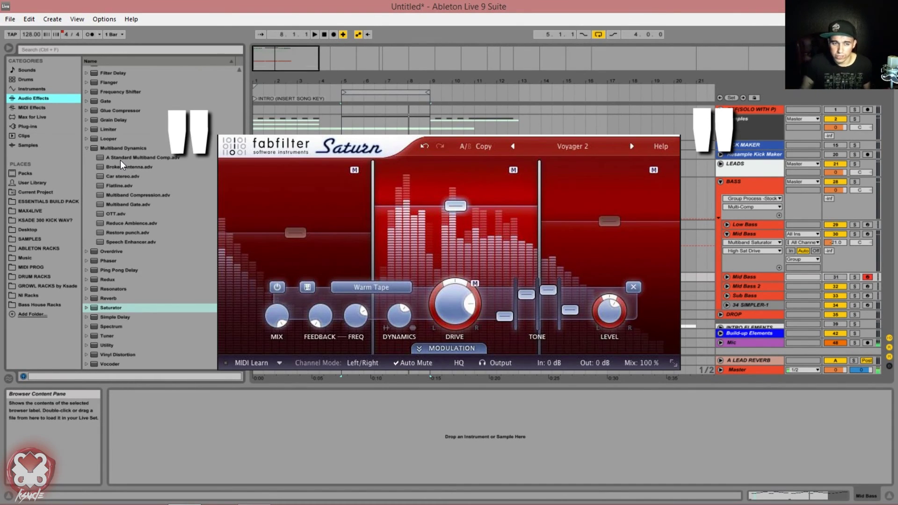
{"action": "left_click_drag", "start_coordinate": [122, 157], "coordinate": [246, 437]}
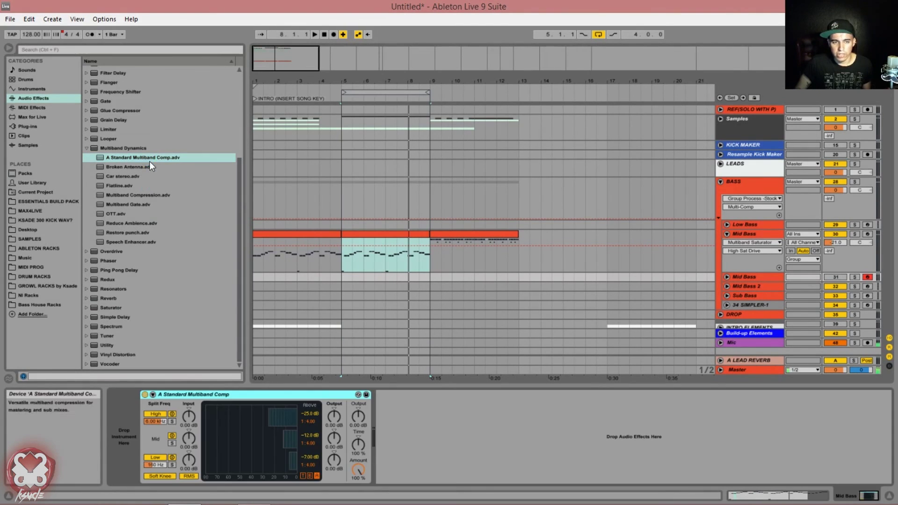
{"action": "left_click", "coordinate": [86, 148]}
{"action": "left_click", "coordinate": [86, 151]}
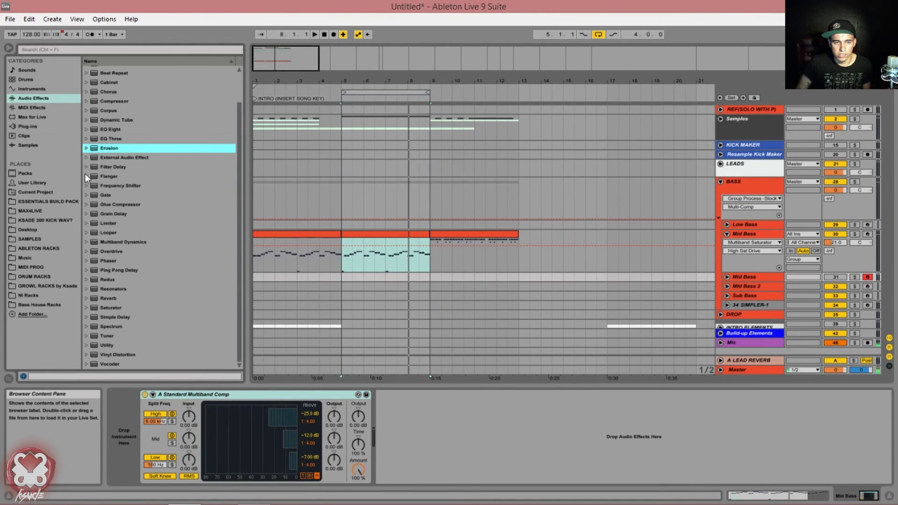
{"action": "left_click", "coordinate": [86, 242]}
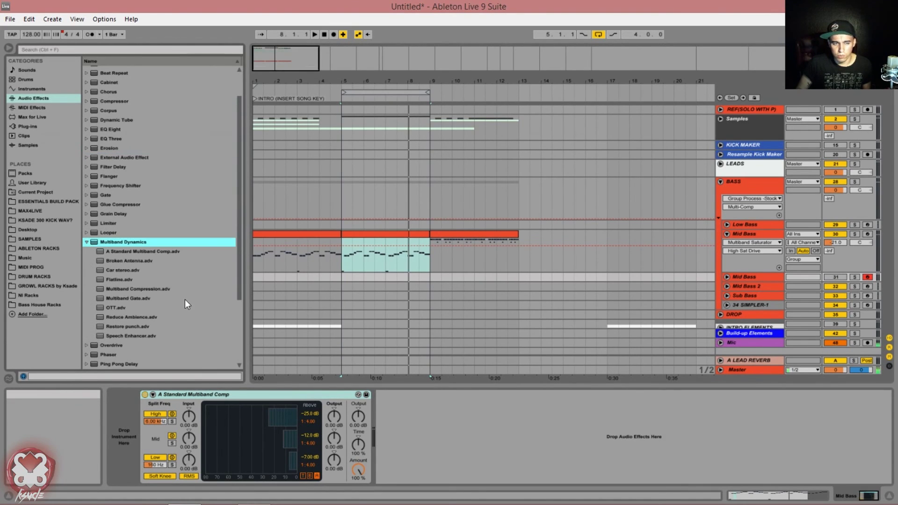
{"action": "left_click", "coordinate": [257, 396]}
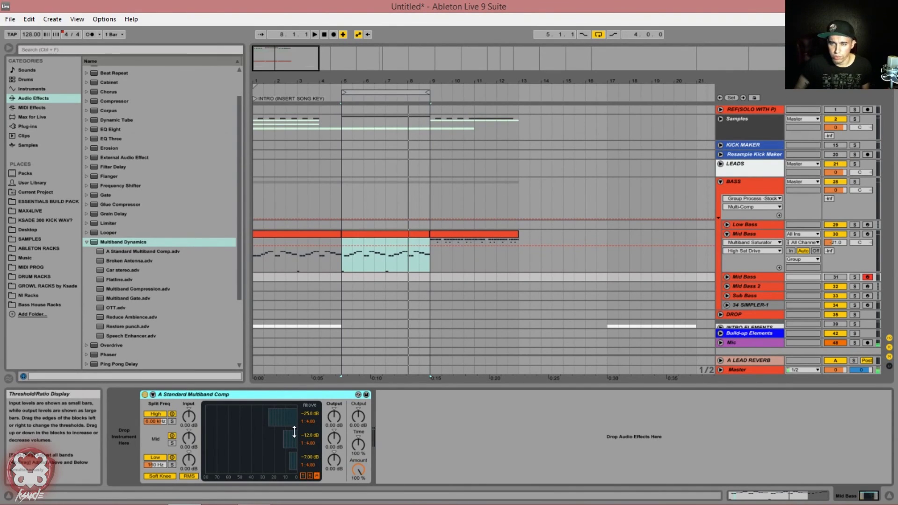
- Add a Saturator after the multiband compressor and set its curve type to Medium Curve
{"action": "left_click", "coordinate": [87, 242]}
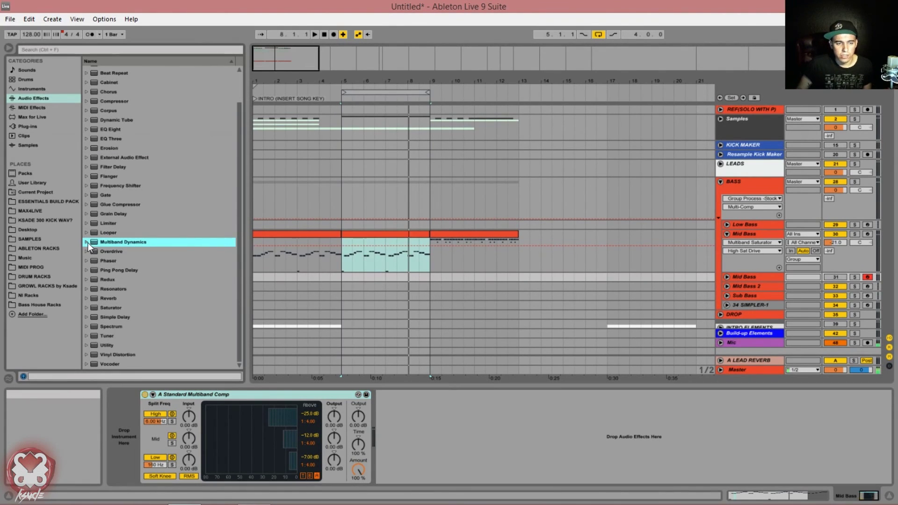
{"action": "mouse_move", "coordinate": [89, 307]}
{"action": "left_mouse_down"}
{"action": "mouse_move", "coordinate": [141, 308]}
{"action": "mouse_move", "coordinate": [461, 417]}
{"action": "mouse_move", "coordinate": [459, 441]}
{"action": "left_mouse_up"}
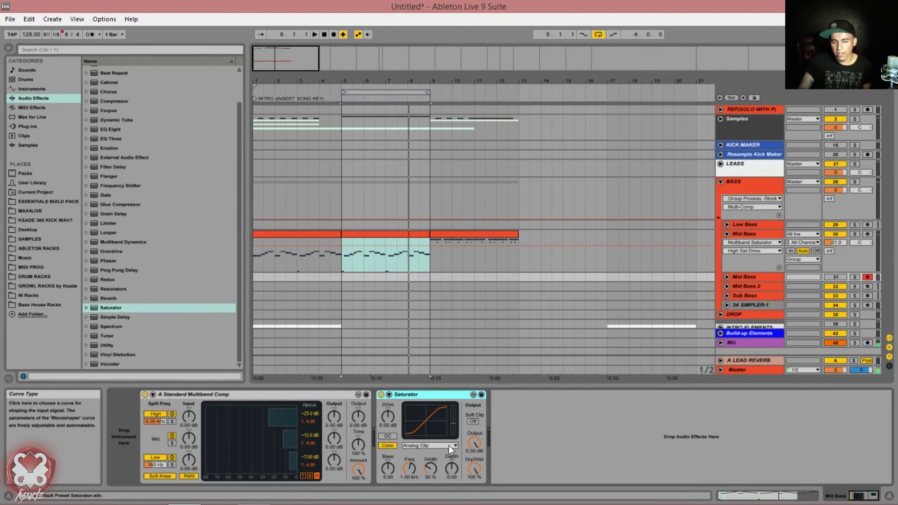
{"action": "left_click", "coordinate": [449, 445]}
{"action": "left_click", "coordinate": [434, 467]}
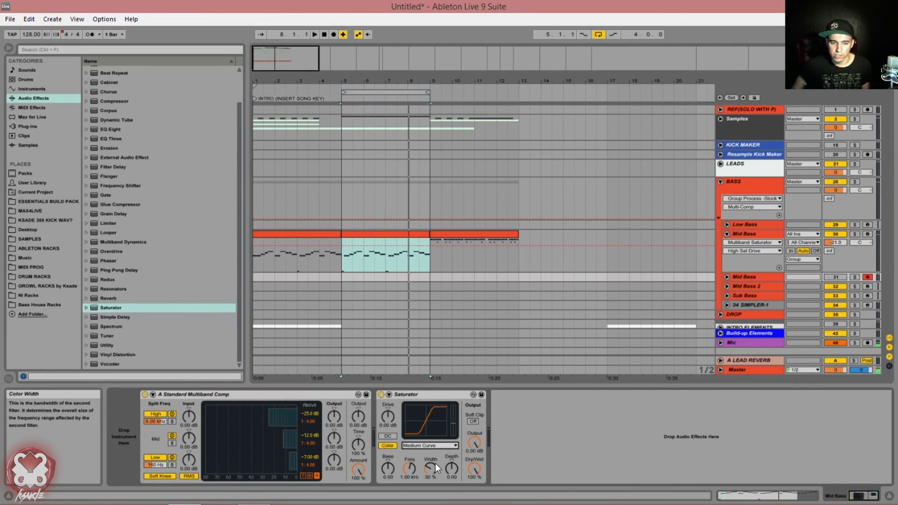
- Try the Analog Clip, Waveshaper and Digital Clip curves in the Saturator, and return to Medium Curve
{"action": "left_click", "coordinate": [436, 445]}
{"action": "left_click", "coordinate": [438, 454]}
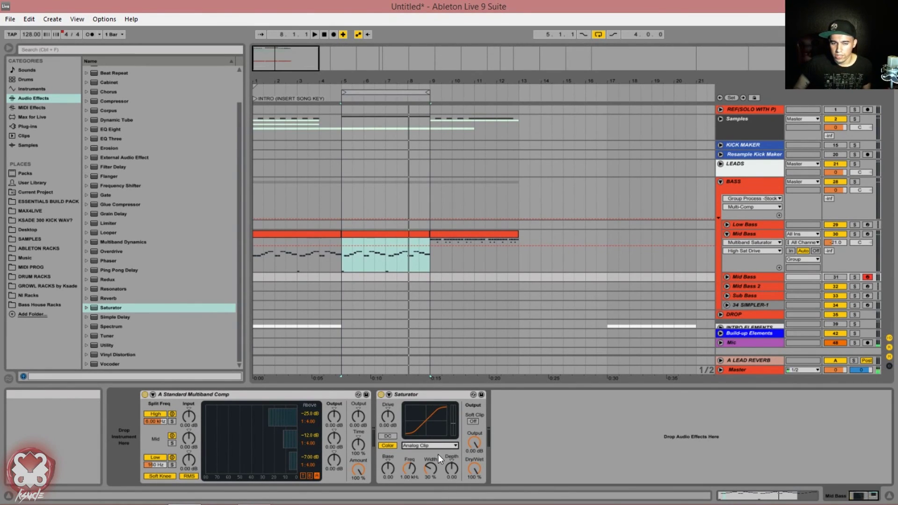
{"action": "left_click", "coordinate": [434, 447]}
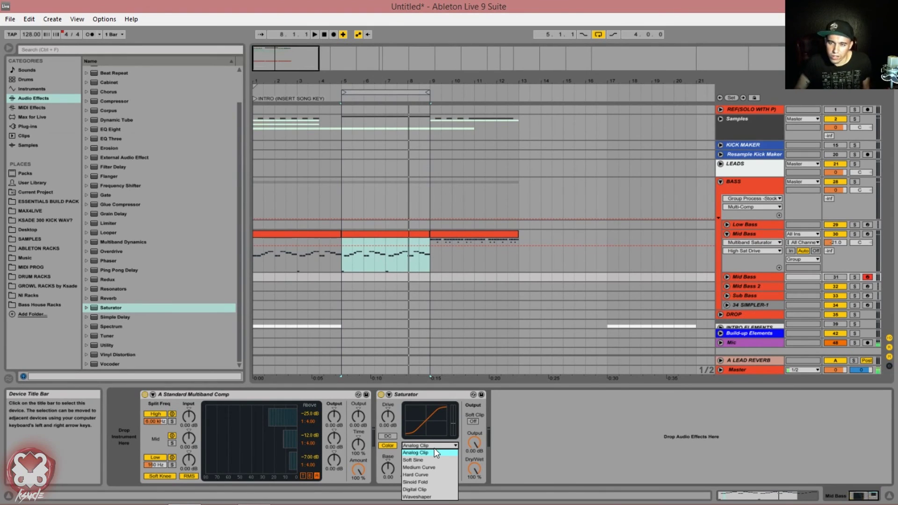
{"action": "left_click", "coordinate": [417, 496]}
{"action": "left_click", "coordinate": [426, 446]}
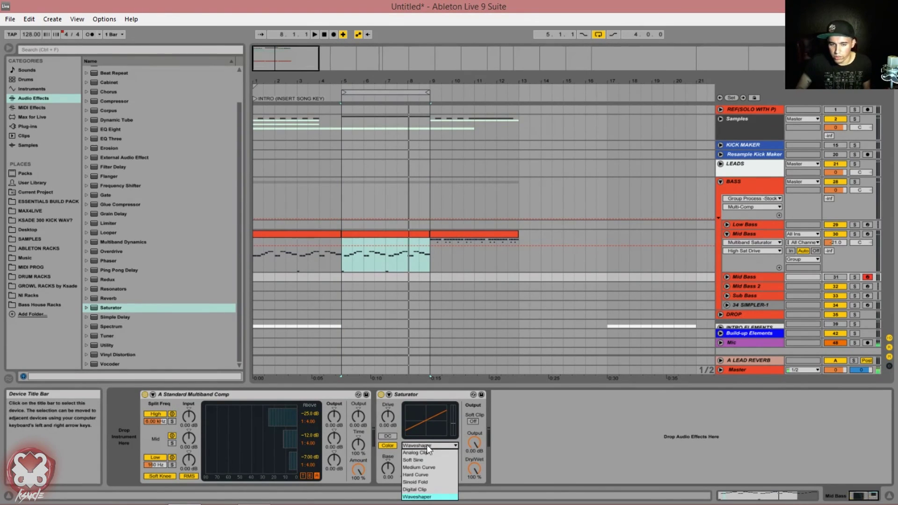
{"action": "left_click", "coordinate": [433, 490]}
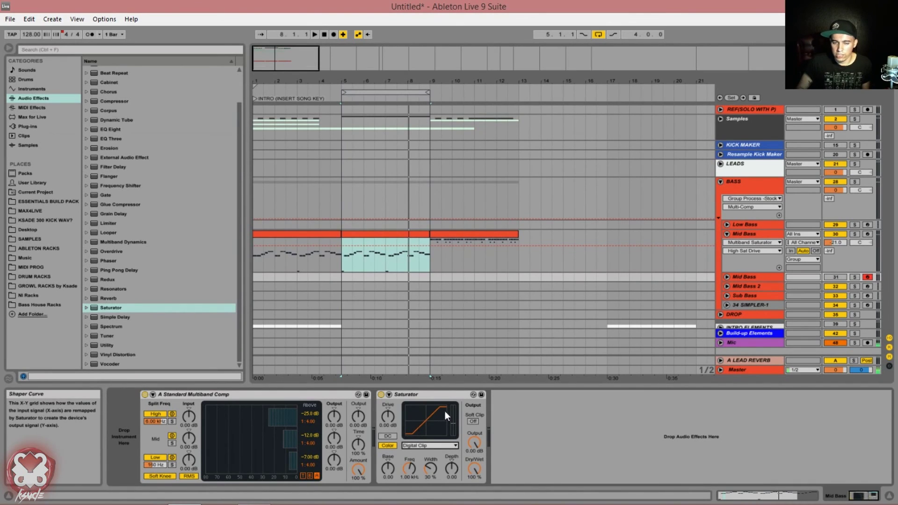
{"action": "left_click", "coordinate": [429, 447]}
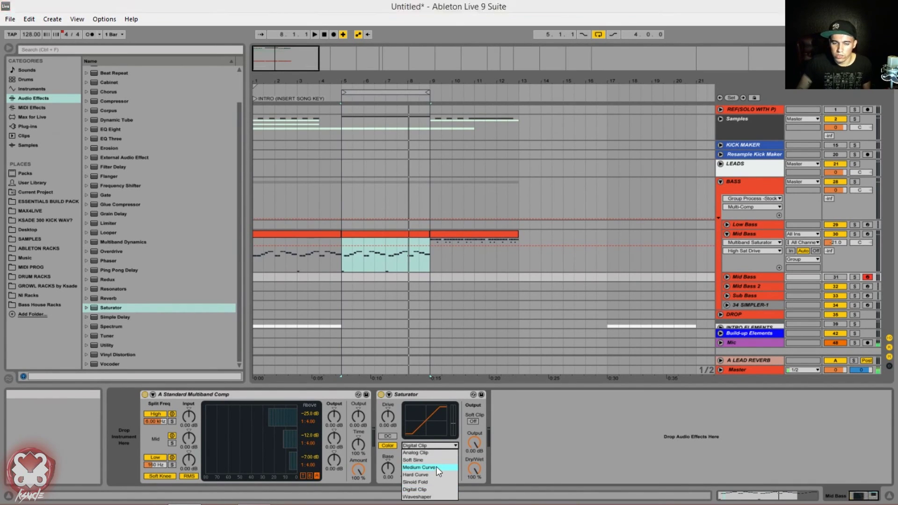
{"action": "left_click", "coordinate": [436, 467]}
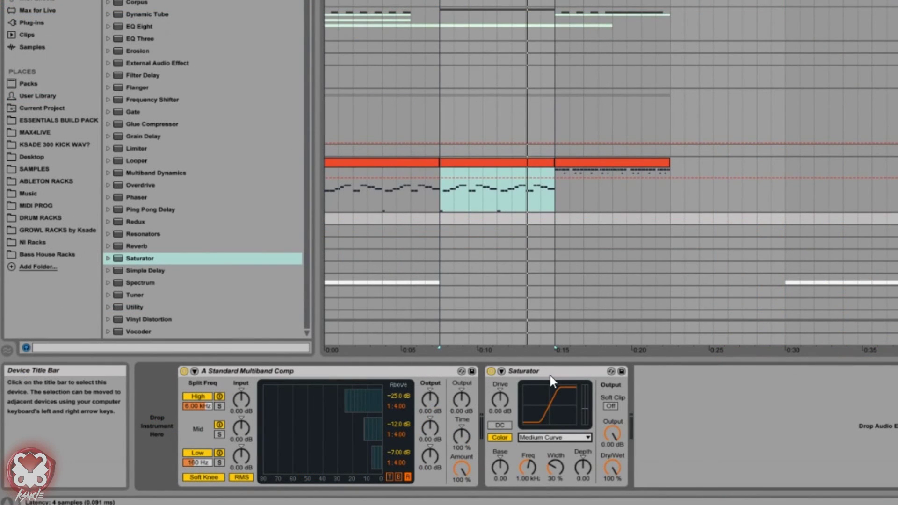
- Group the Saturator and multiband compressor into an Audio Effect Rack, and show its chain list and macro controls
{"action": "left_click", "coordinate": [551, 376]}
{"action": "left_click", "coordinate": [398, 373], "text": "shift"}
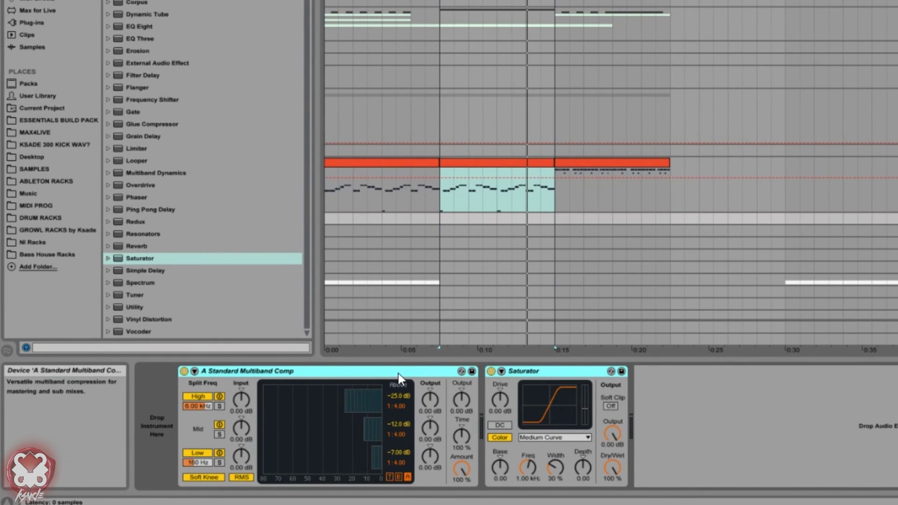
{"action": "key", "text": "ctrl+g"}
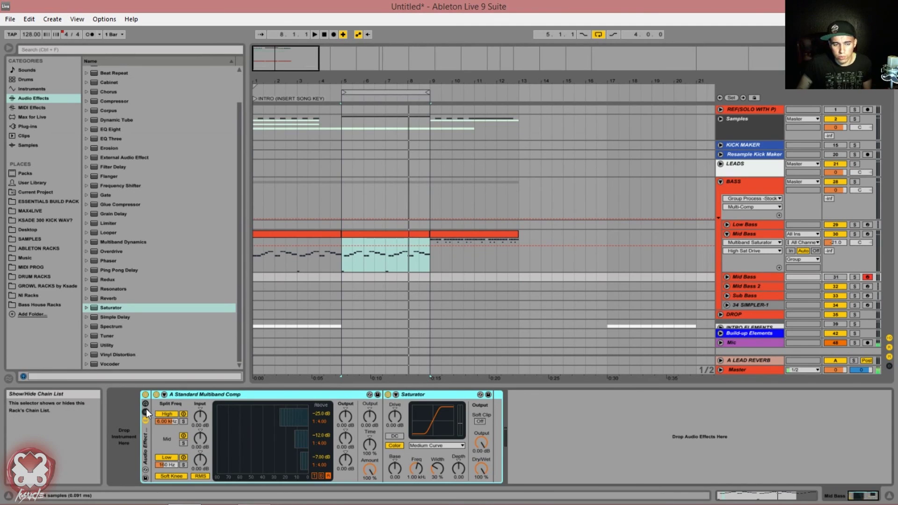
{"action": "left_click", "coordinate": [146, 412]}
{"action": "left_click", "coordinate": [146, 402]}
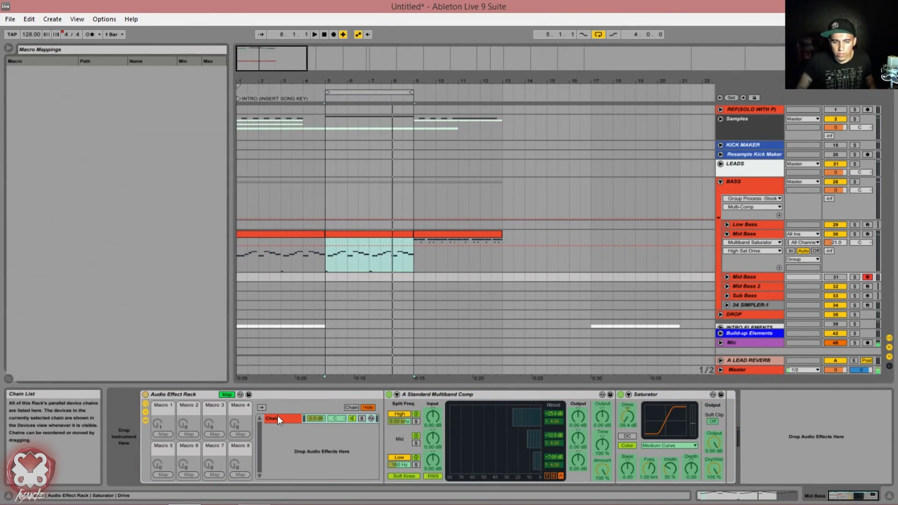
- Duplicate the rack's chain twice to make three chains, and leave macro mapping mode
{"action": "left_click", "coordinate": [277, 416]}
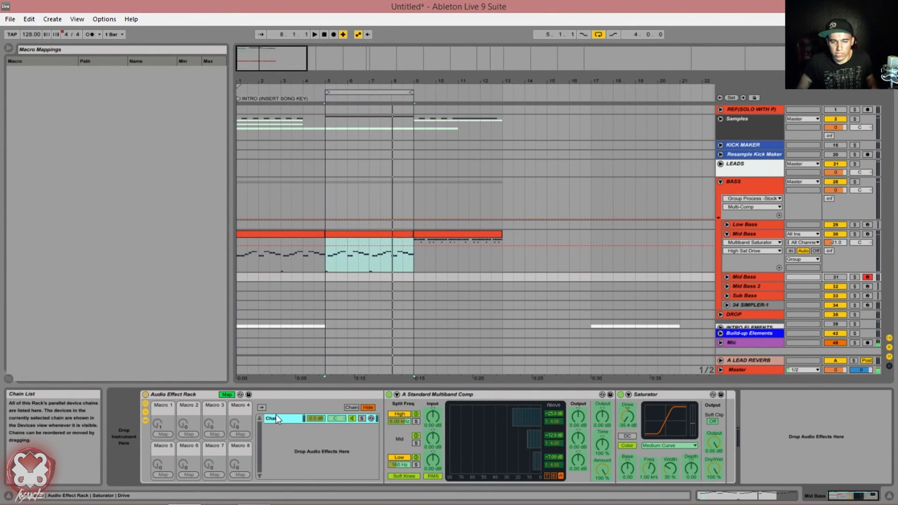
{"action": "key", "text": "ctrl+d"}
{"action": "key", "text": "ctrl+d"}
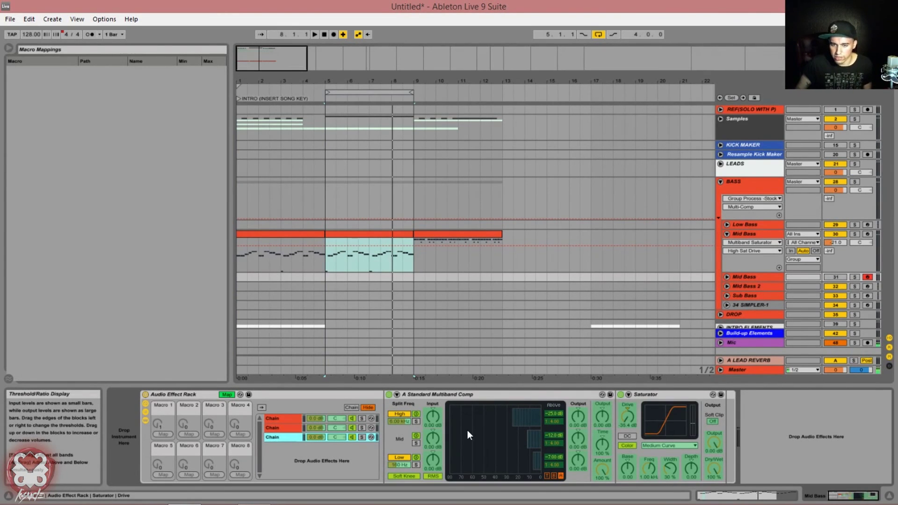
{"action": "left_click", "coordinate": [225, 394]}
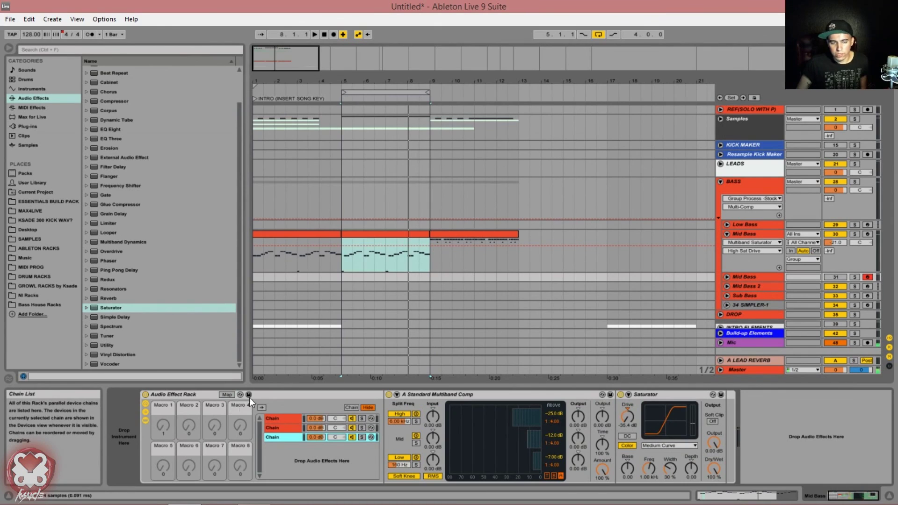
- Colour the rack's first chain green, the second dark grey and the third light blue
{"action": "left_click", "coordinate": [282, 418]}
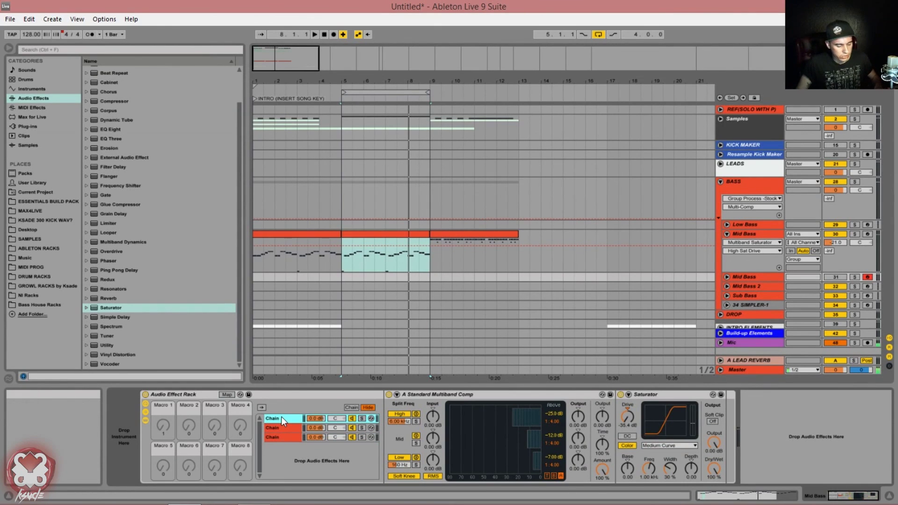
{"action": "right_click", "coordinate": [282, 417]}
{"action": "left_click", "coordinate": [319, 394]}
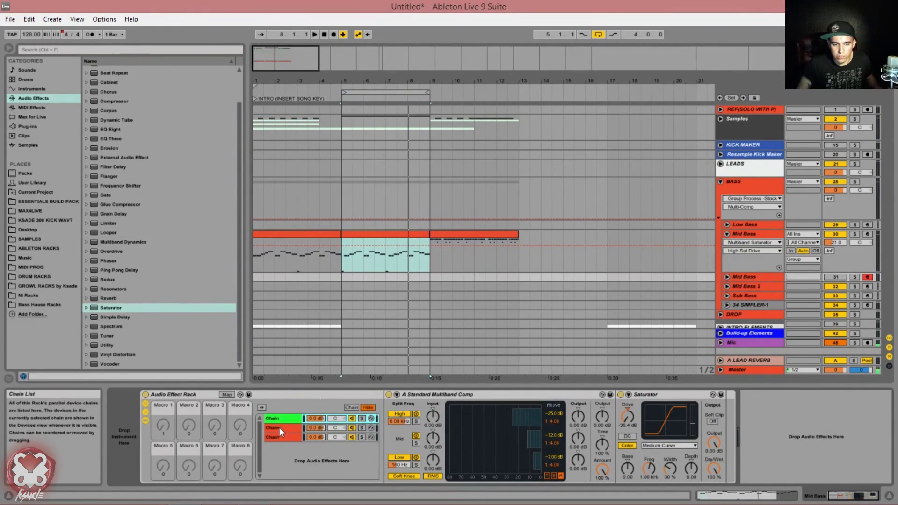
{"action": "right_click", "coordinate": [280, 427]}
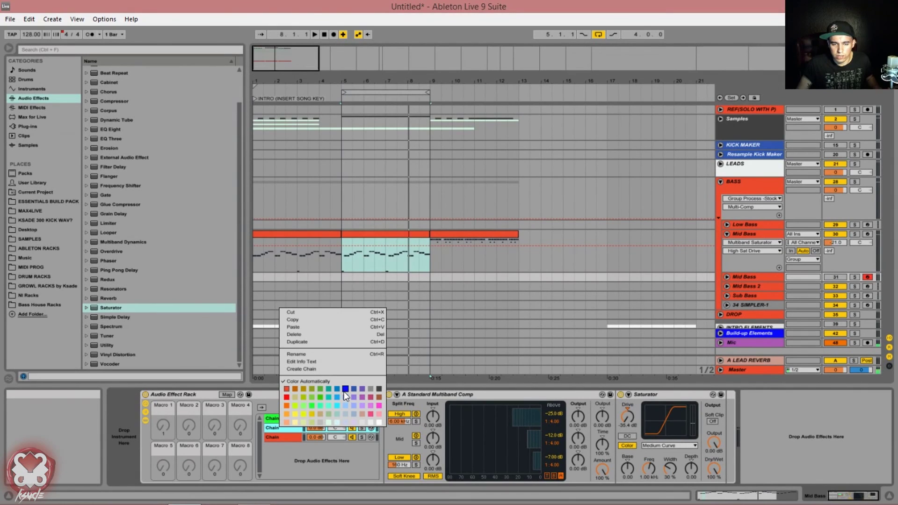
{"action": "left_click", "coordinate": [344, 390]}
{"action": "right_click", "coordinate": [277, 436]}
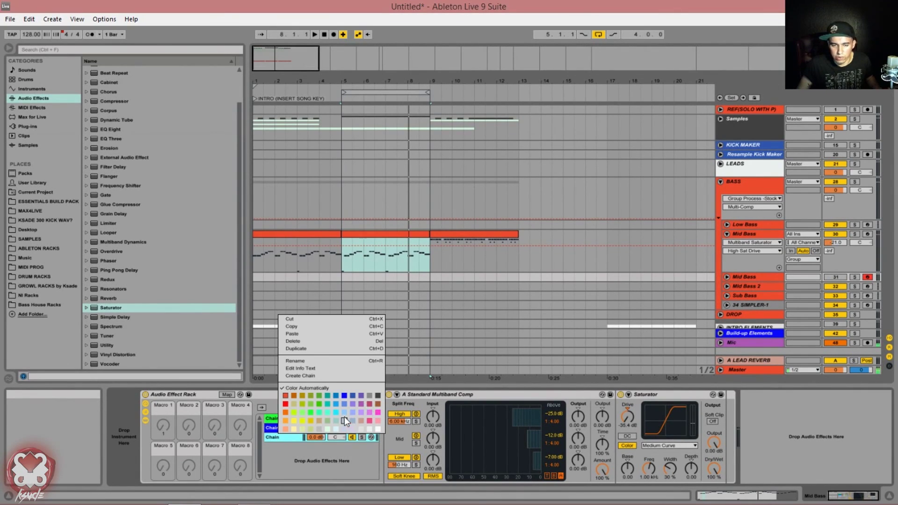
{"action": "left_click", "coordinate": [344, 420]}
{"action": "right_click", "coordinate": [290, 435]}
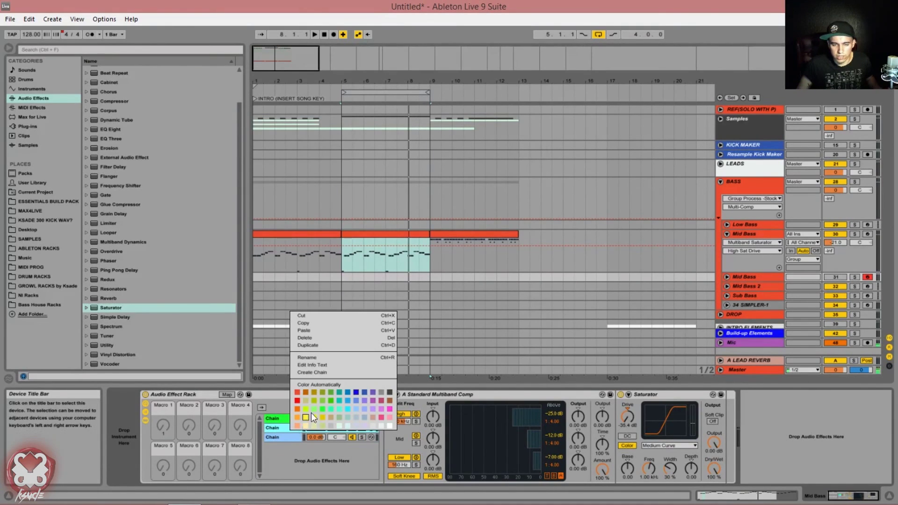
{"action": "left_click", "coordinate": [348, 409]}
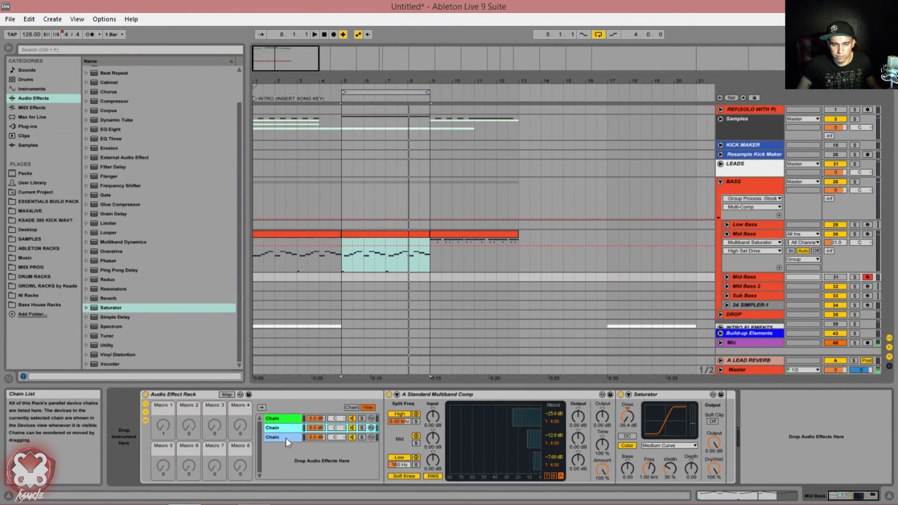
- Rename the three chains low, mid and high, and show the rack's devices again
{"action": "left_click", "coordinate": [287, 420]}
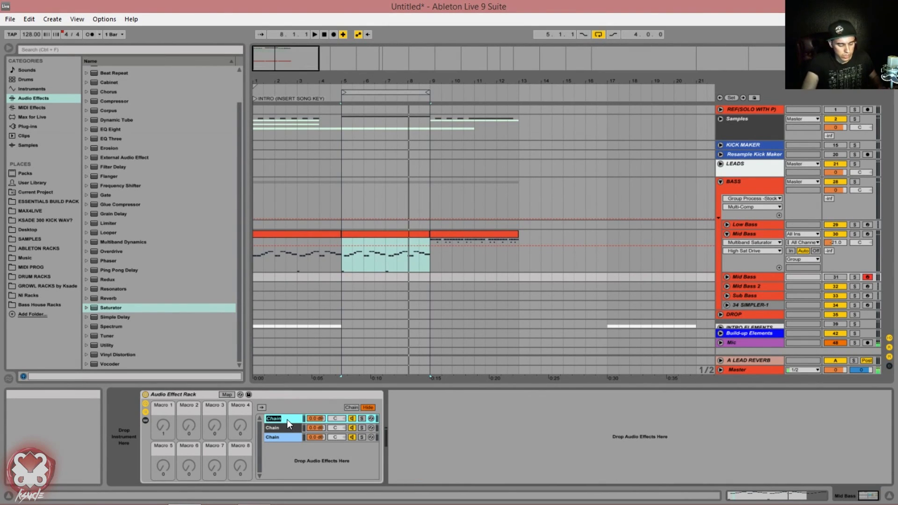
{"action": "left_click", "coordinate": [280, 427]}
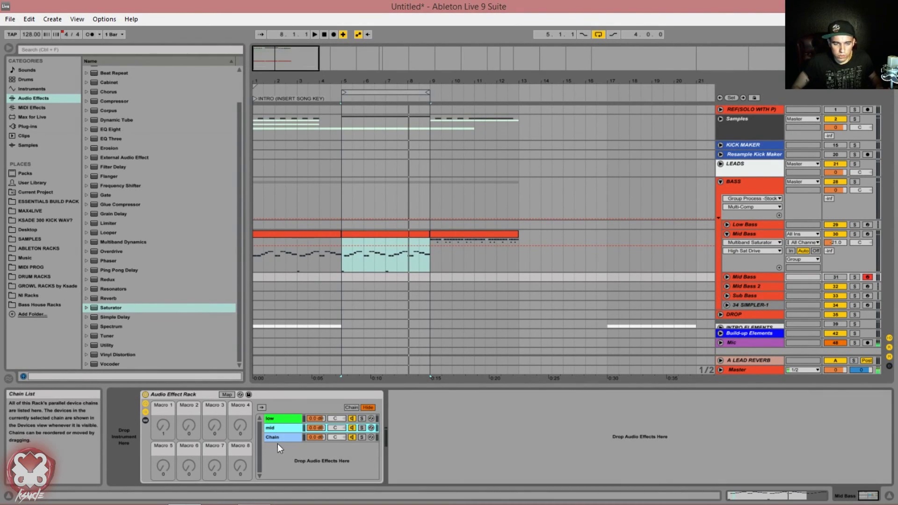
{"action": "left_click", "coordinate": [277, 438]}
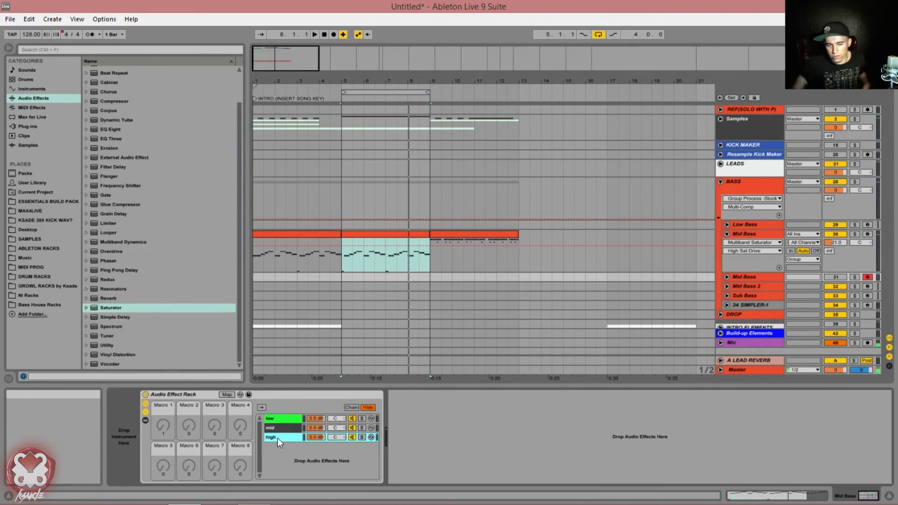
{"action": "left_click", "coordinate": [277, 414], "text": "ctrl"}
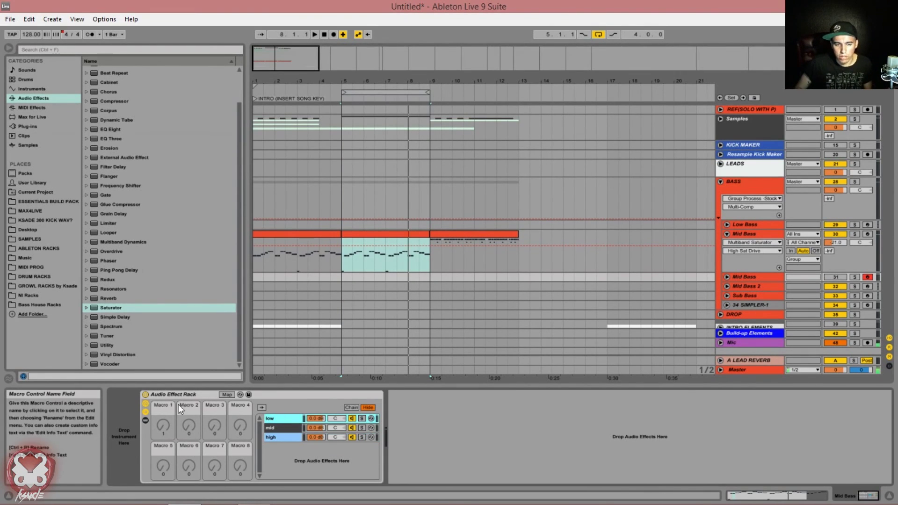
{"action": "left_click", "coordinate": [145, 420]}
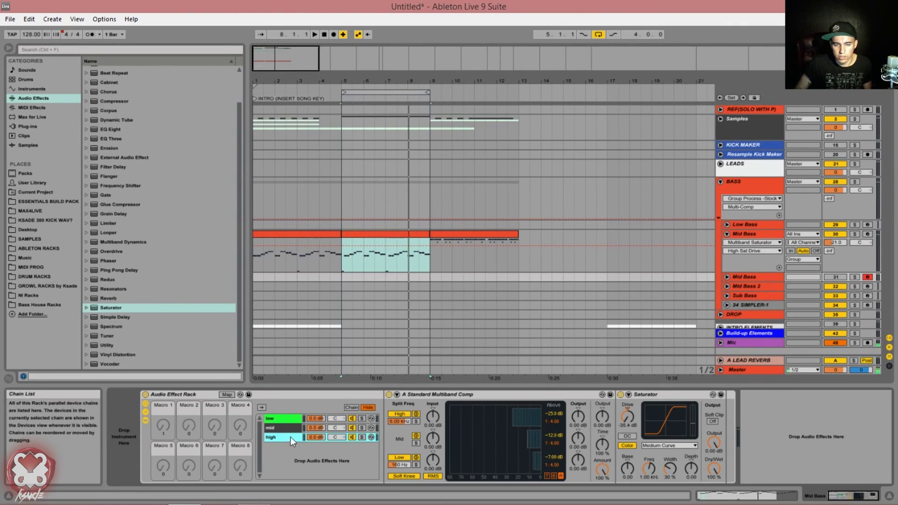
- Solo the matching Low, Mid or High band of the multiband compressor in each chain, and clear the chain solos
{"action": "left_click", "coordinate": [281, 418], "text": "ctrl"}
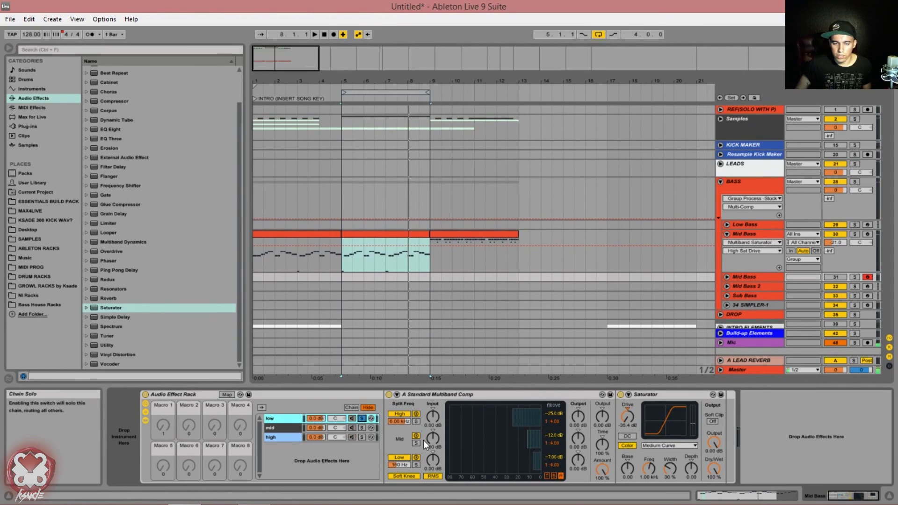
{"action": "left_click", "coordinate": [417, 465]}
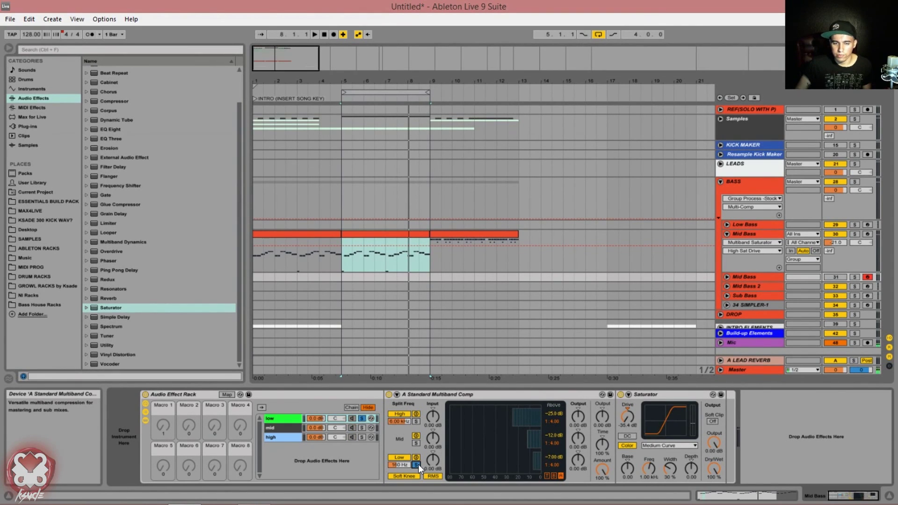
{"action": "left_click", "coordinate": [276, 427]}
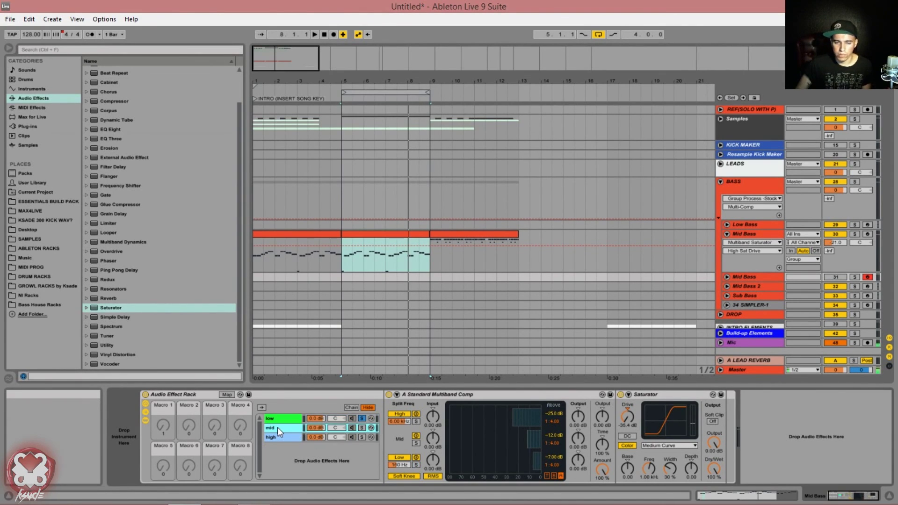
{"action": "left_click", "coordinate": [363, 427]}
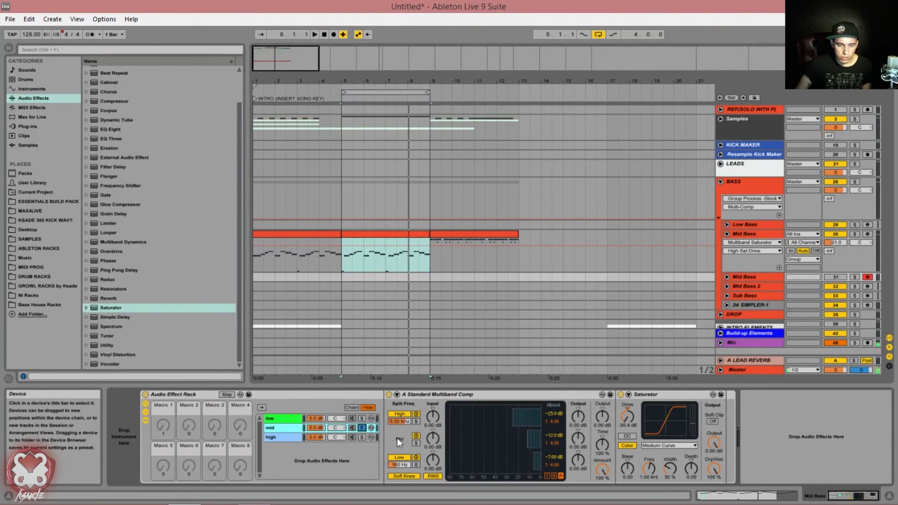
{"action": "left_click", "coordinate": [285, 436]}
{"action": "left_click", "coordinate": [362, 437]}
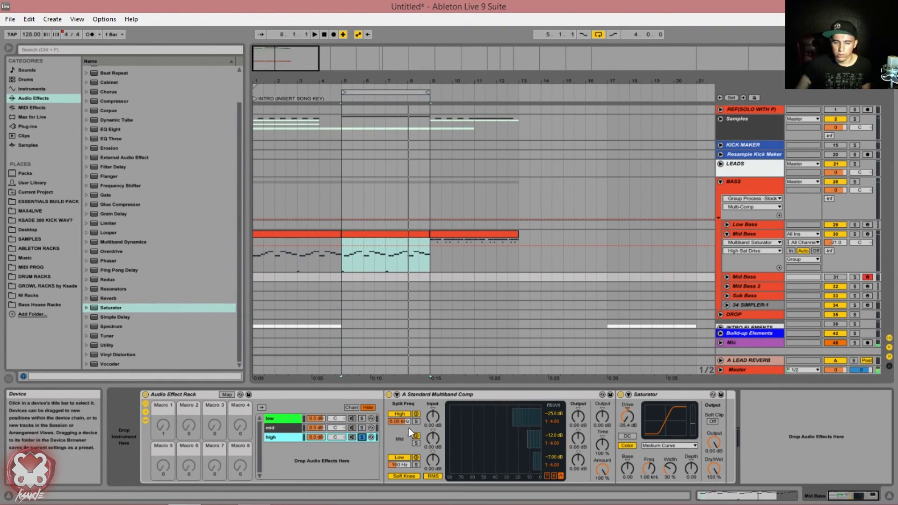
{"action": "left_click", "coordinate": [281, 428]}
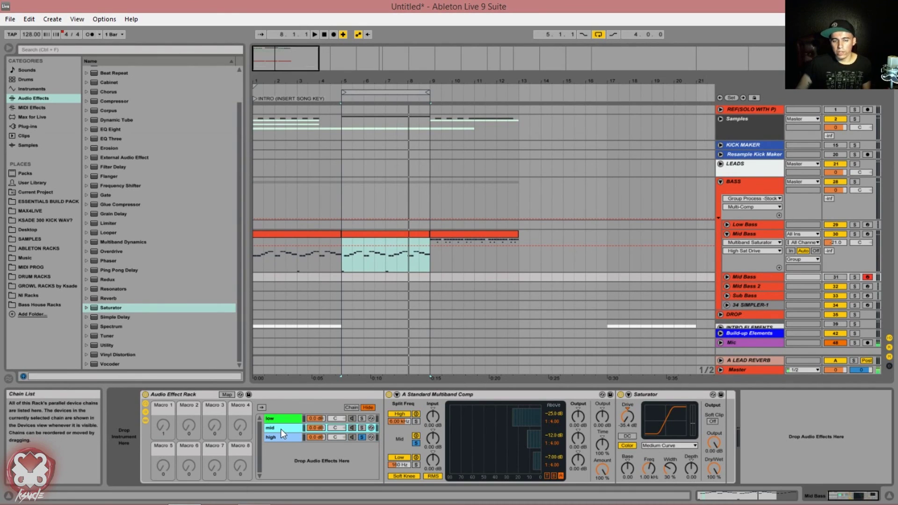
{"action": "left_click", "coordinate": [362, 418]}
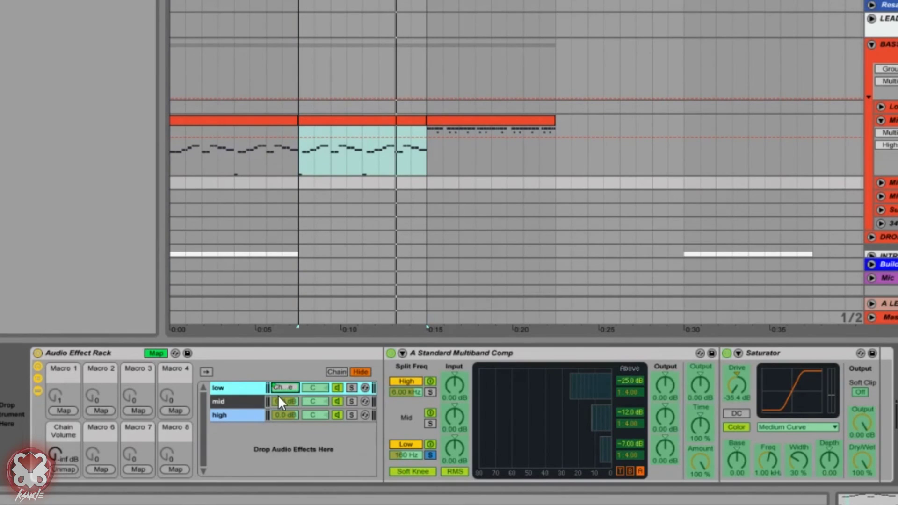
- Map the mid and high chain volumes to the Chain Volume macro along with the low chain, and leave macro mapping mode
{"action": "left_click", "coordinate": [278, 399]}
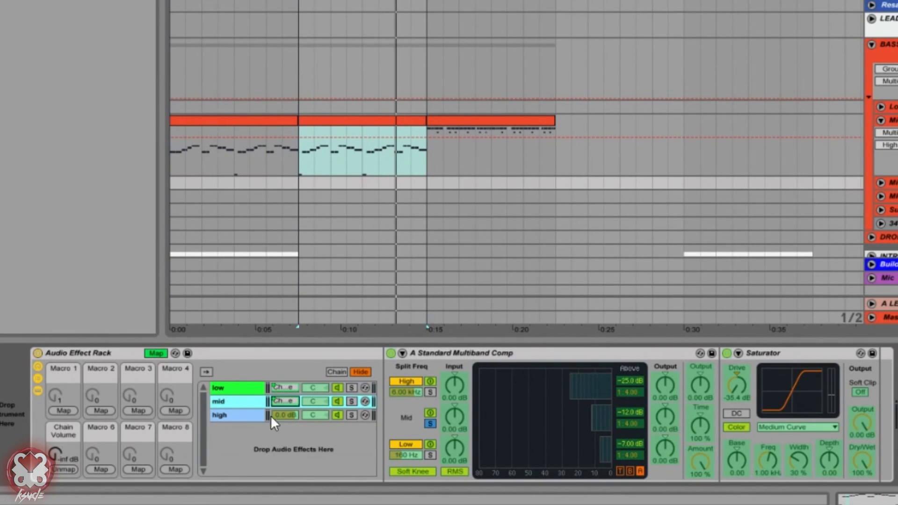
{"action": "left_click", "coordinate": [273, 416]}
{"action": "left_click", "coordinate": [62, 469]}
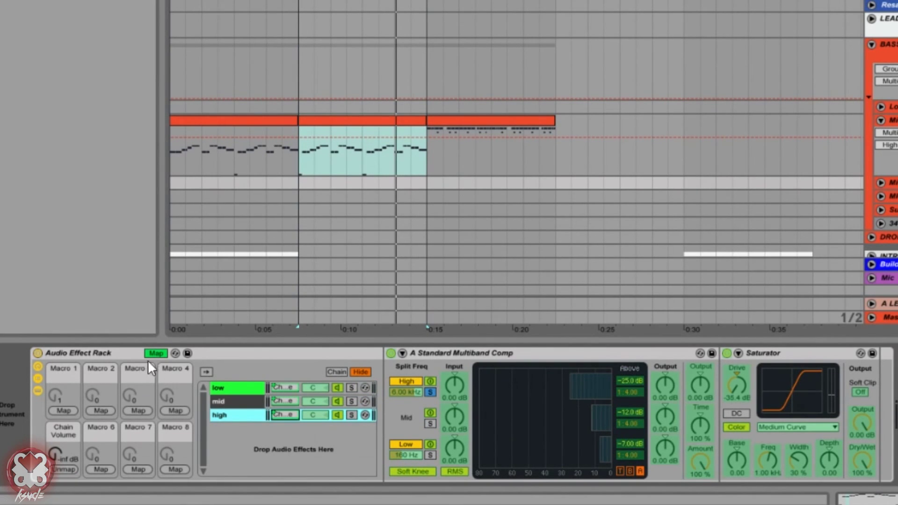
{"action": "left_click", "coordinate": [149, 355]}
- Rename the Chain Volume macro "master vol", colour it yellow and set it to 0.0 dB
{"action": "left_click", "coordinate": [73, 431]}
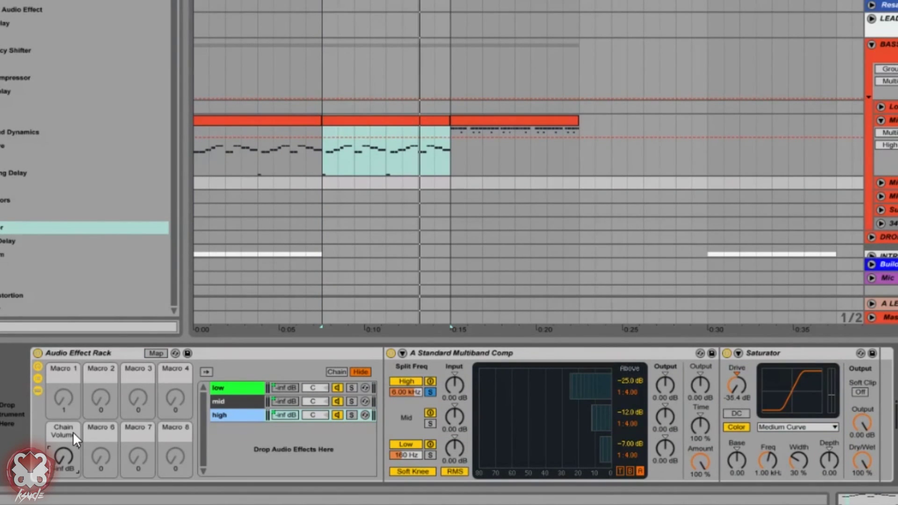
{"action": "key", "text": "Delete"}
{"action": "key", "text": "Return"}
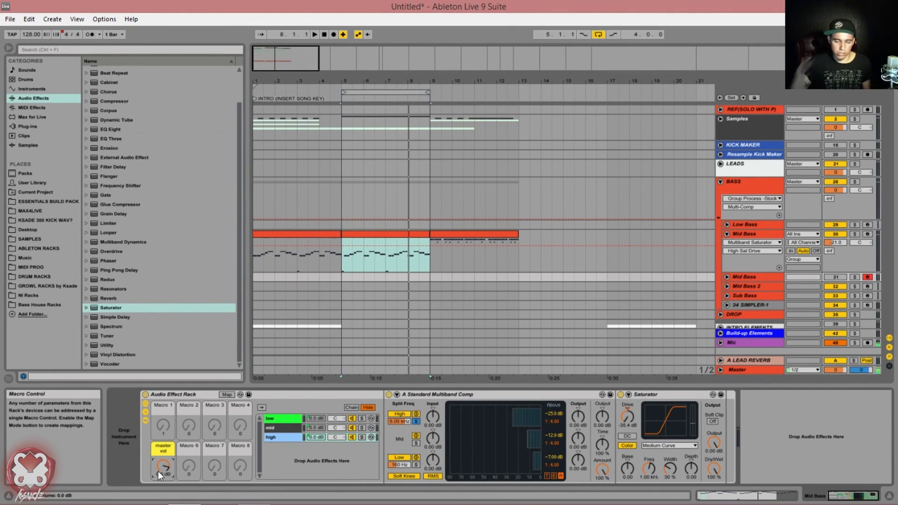
- Map the low chain Saturator's Drive to Macro 1 and its Dry/Wet to Macro 2
{"action": "left_click", "coordinate": [290, 420]}
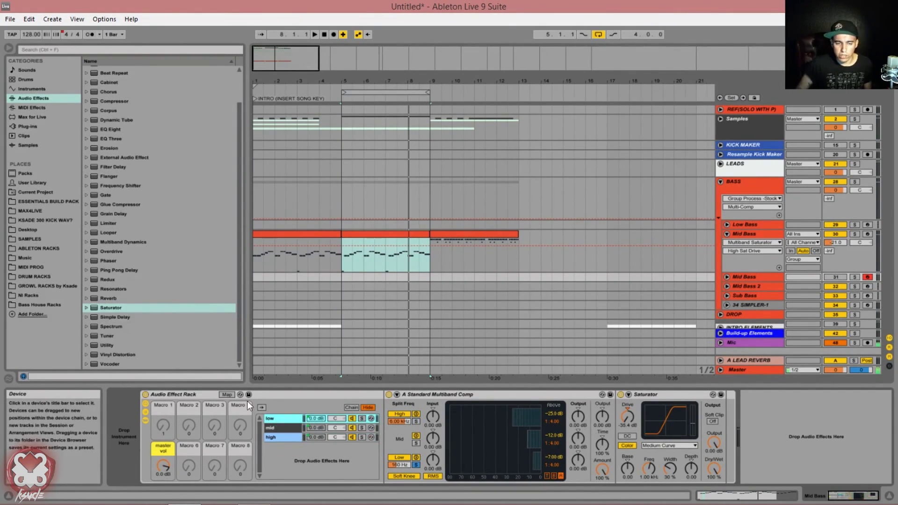
{"action": "left_click", "coordinate": [228, 395]}
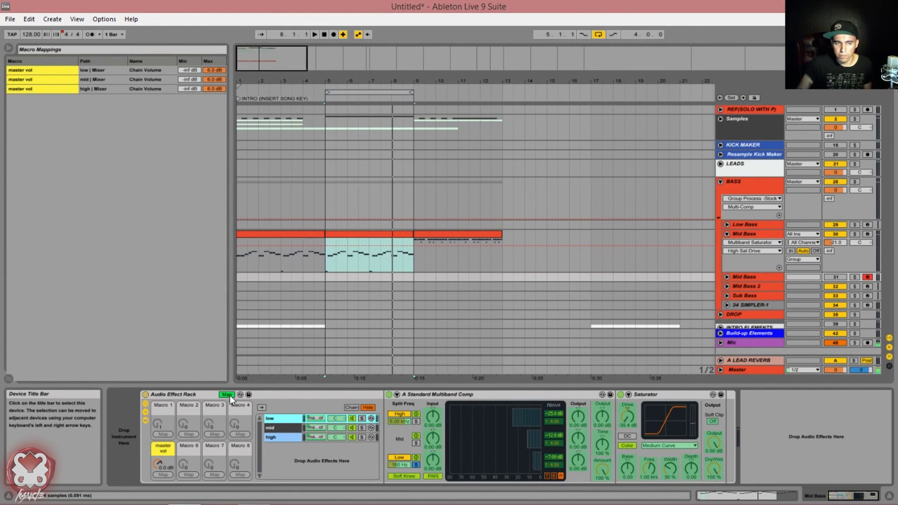
{"action": "left_click", "coordinate": [629, 415]}
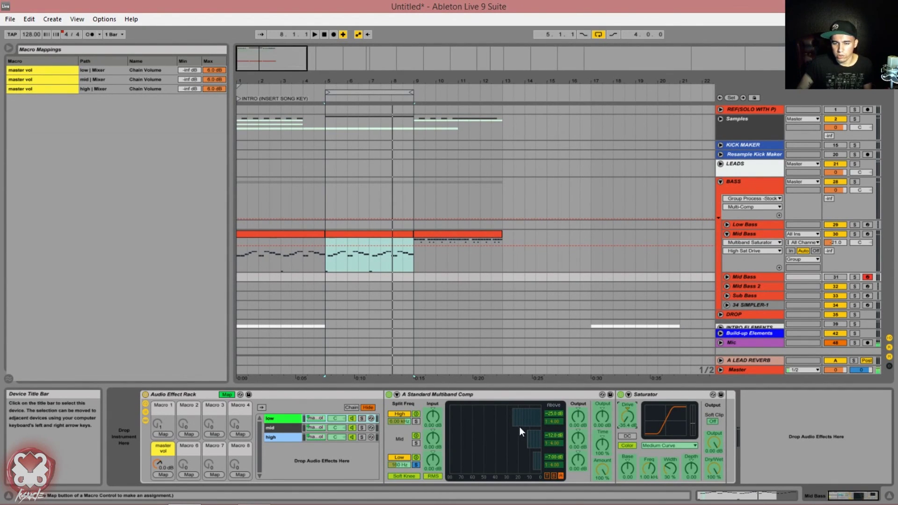
{"action": "left_click", "coordinate": [163, 434]}
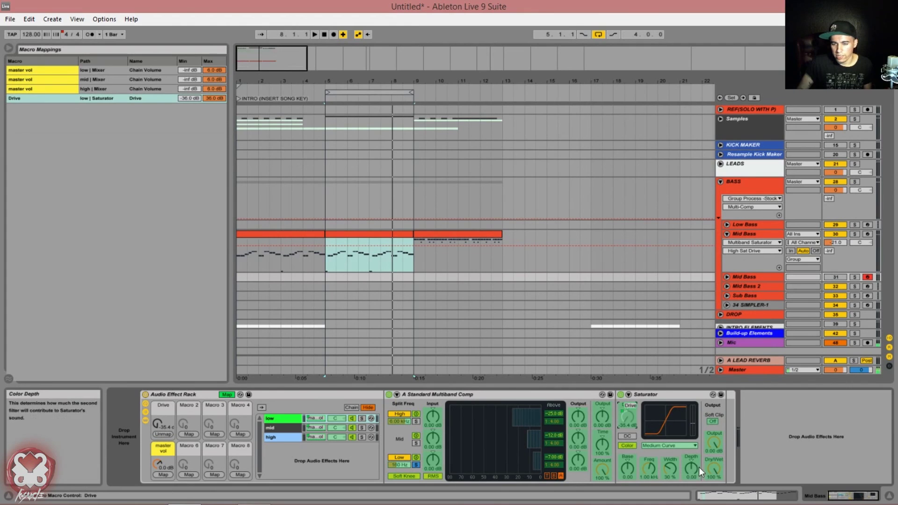
{"action": "left_click", "coordinate": [713, 467]}
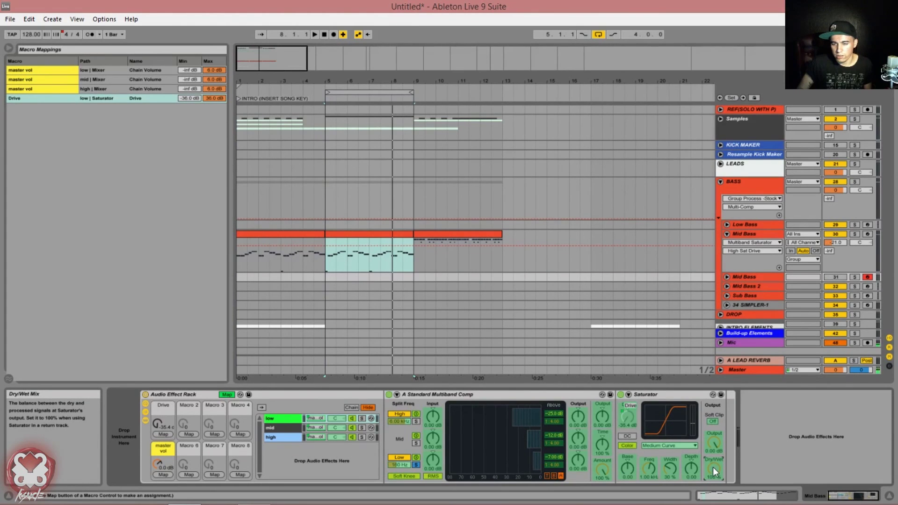
{"action": "left_click", "coordinate": [189, 434]}
- Colour the Drive and Dry/Wet macros green and leave macro mapping mode
{"action": "right_click", "coordinate": [162, 405]}
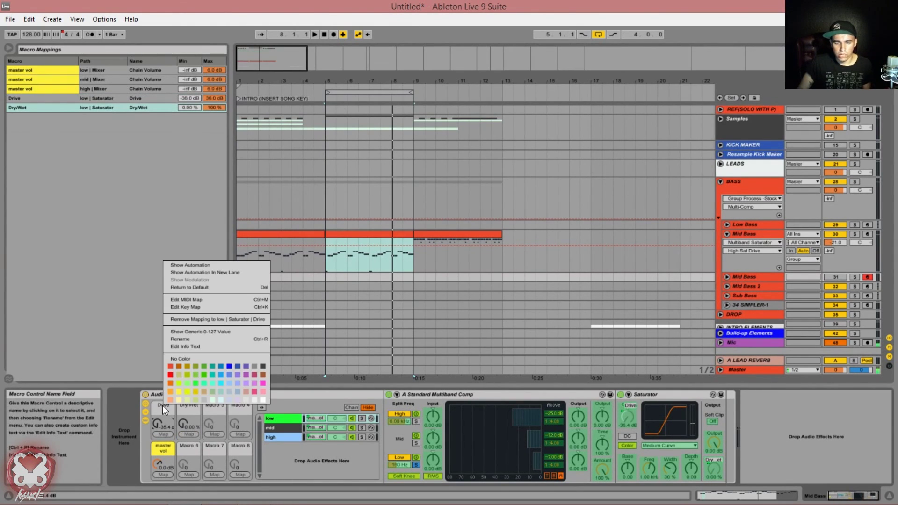
{"action": "left_click", "coordinate": [204, 382]}
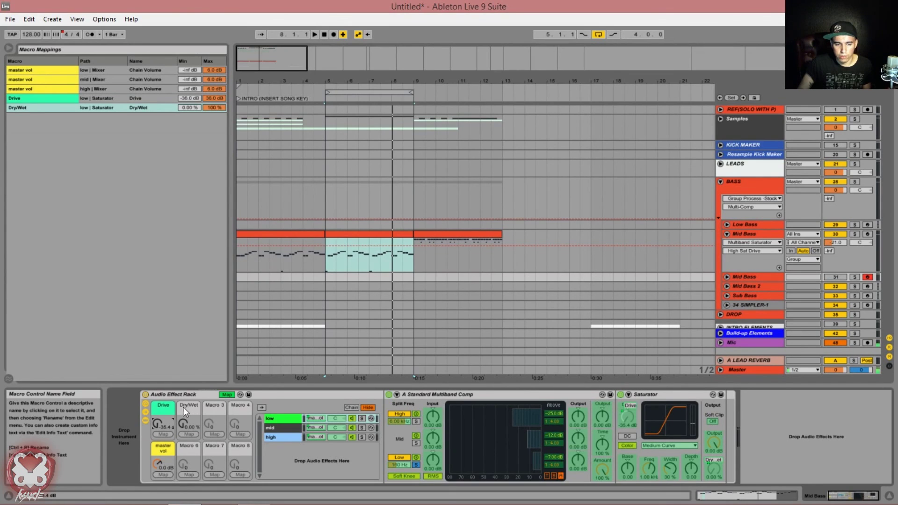
{"action": "right_click", "coordinate": [170, 406]}
{"action": "left_click", "coordinate": [207, 381]}
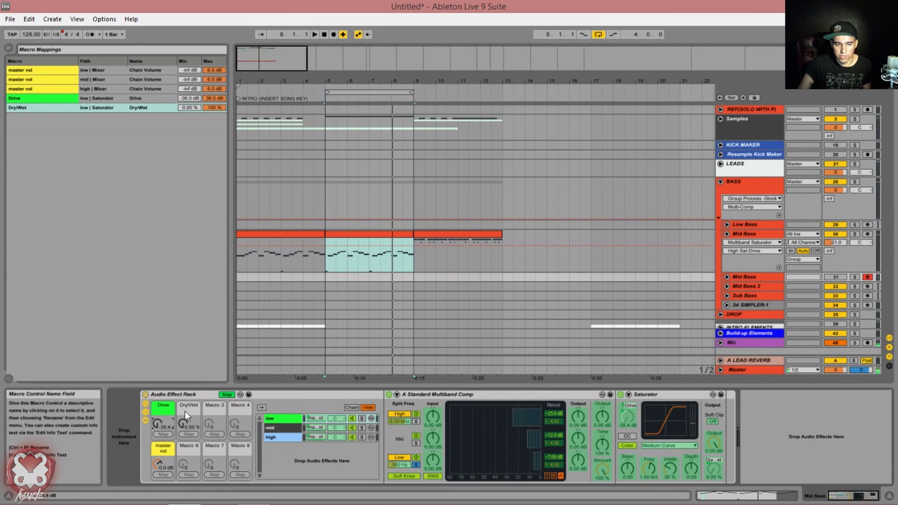
{"action": "right_click", "coordinate": [185, 411]}
{"action": "left_click", "coordinate": [218, 388]}
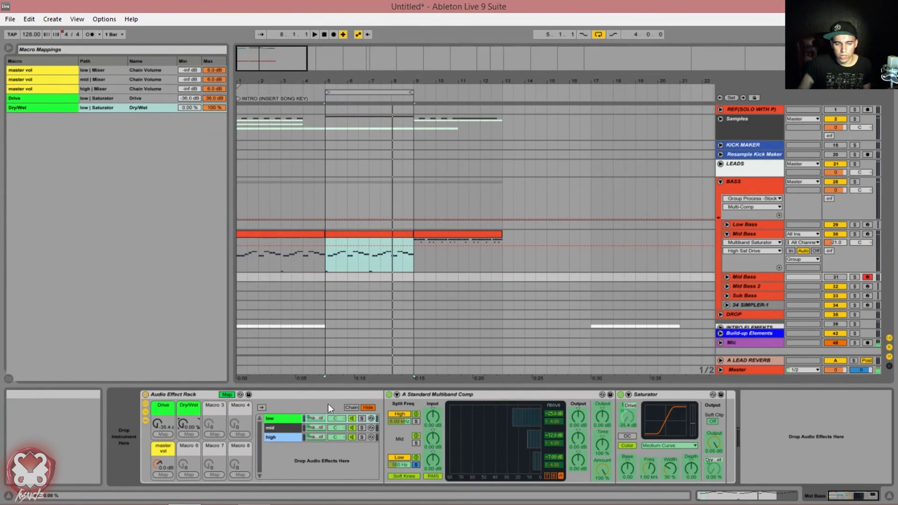
{"action": "left_click", "coordinate": [226, 394]}
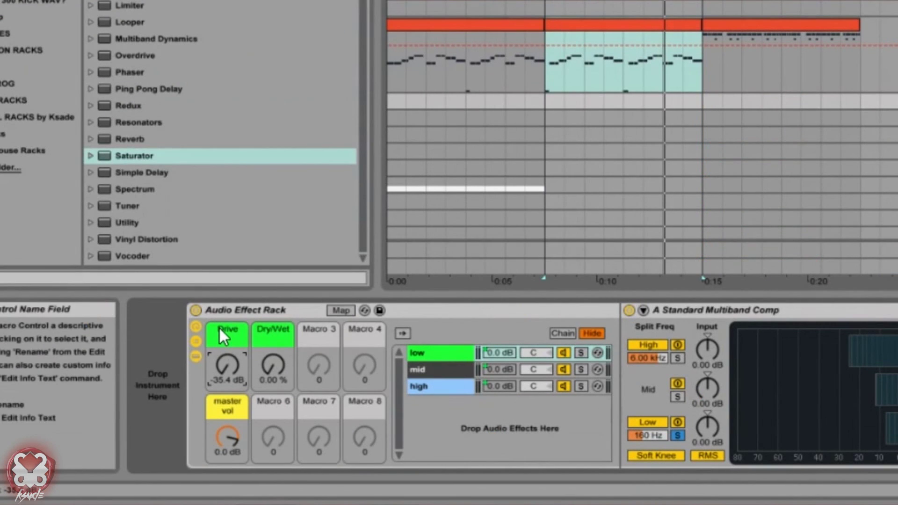
- Rename the Drive macro "low sat drive"
{"action": "left_click", "coordinate": [219, 327]}
{"action": "key", "text": "ctrl+r"}
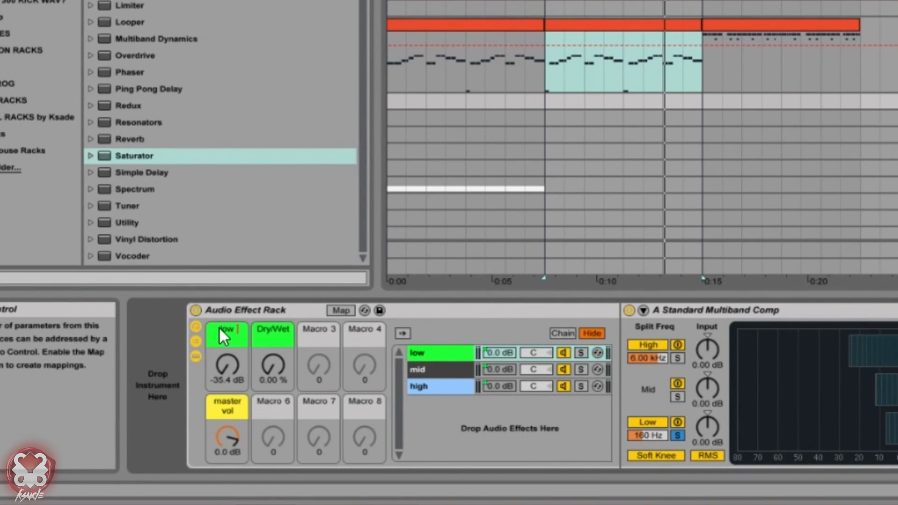
{"action": "type", "text": "low sat drive"}
{"action": "key", "text": "Return"}
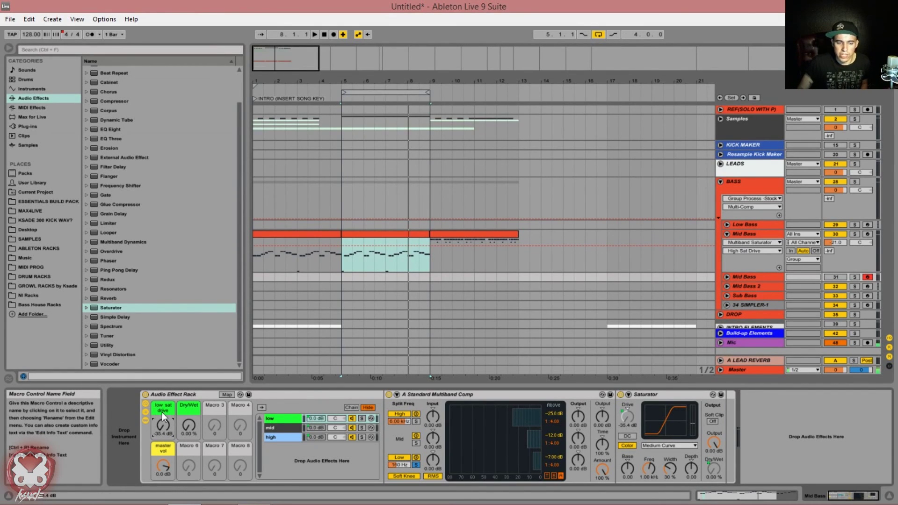
- Rename the green Dry/Wet macro "low sat mix"
{"action": "left_click", "coordinate": [185, 411]}
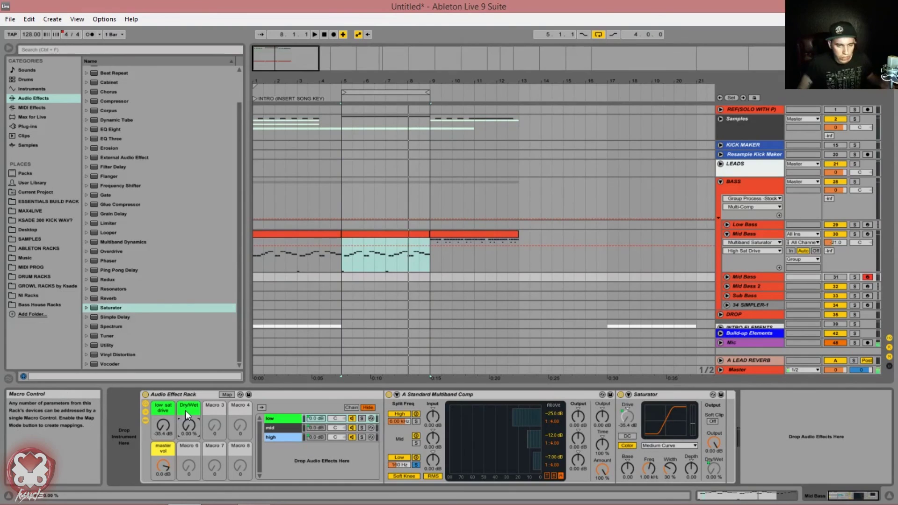
{"action": "key", "text": "ctrl+r"}
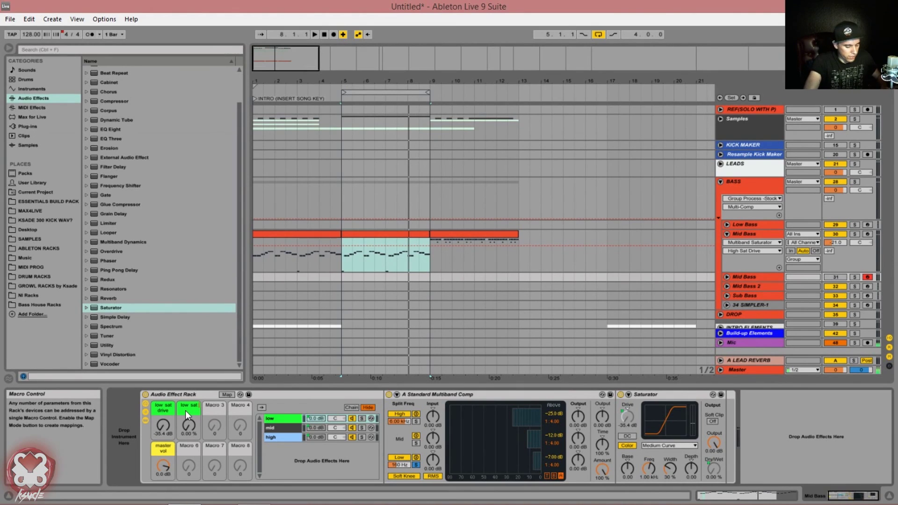
{"action": "key", "text": "Return"}
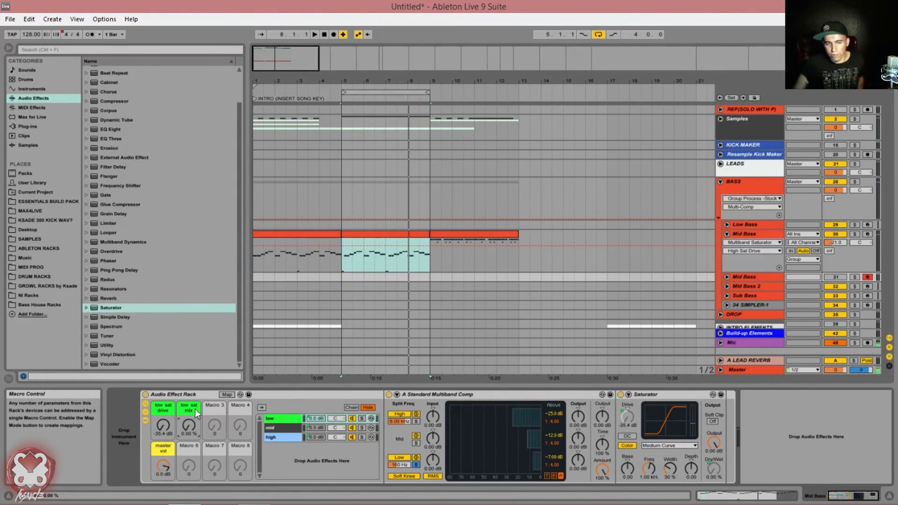
- Map the mid chain Saturator's Drive to Macro 3 and its Dry/Wet to Macro 4
{"action": "left_click", "coordinate": [275, 437]}
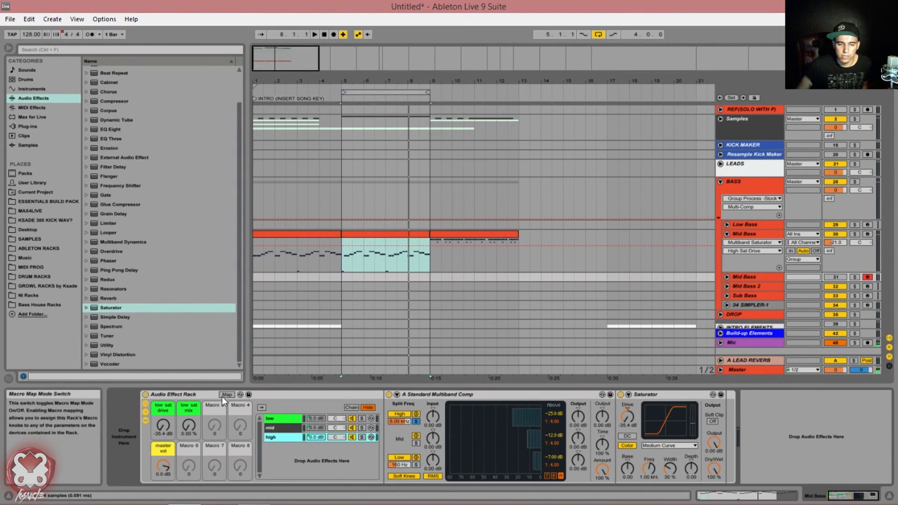
{"action": "left_click", "coordinate": [277, 426]}
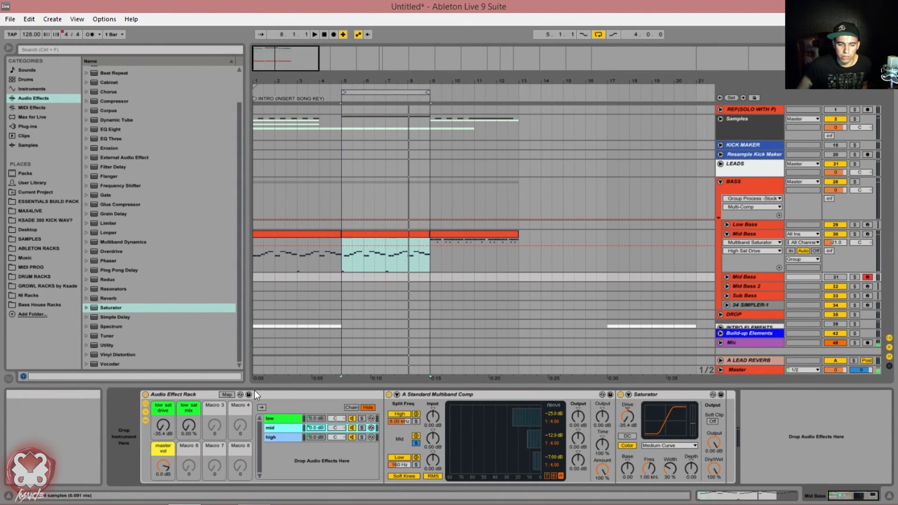
{"action": "left_click", "coordinate": [227, 394]}
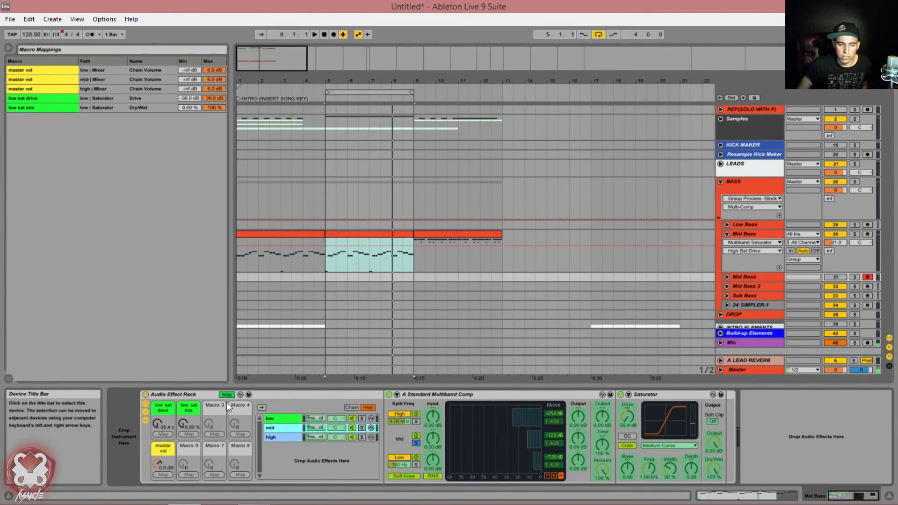
{"action": "double_click", "coordinate": [288, 427]}
{"action": "double_click", "coordinate": [288, 427]}
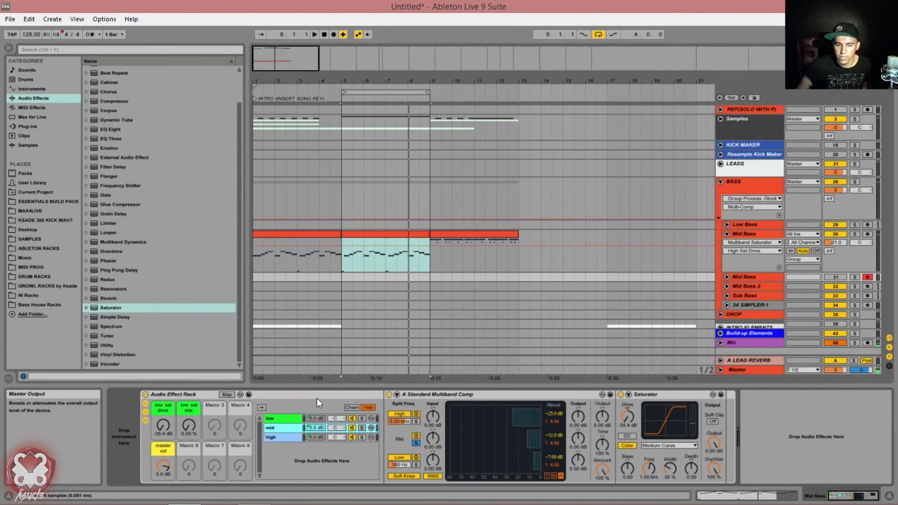
{"action": "left_click", "coordinate": [227, 394]}
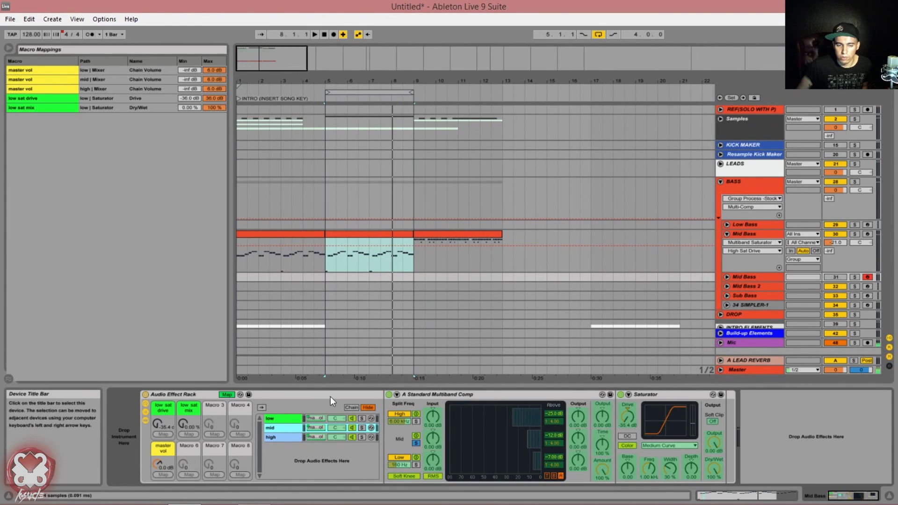
{"action": "left_click", "coordinate": [619, 415]}
{"action": "left_click", "coordinate": [215, 434]}
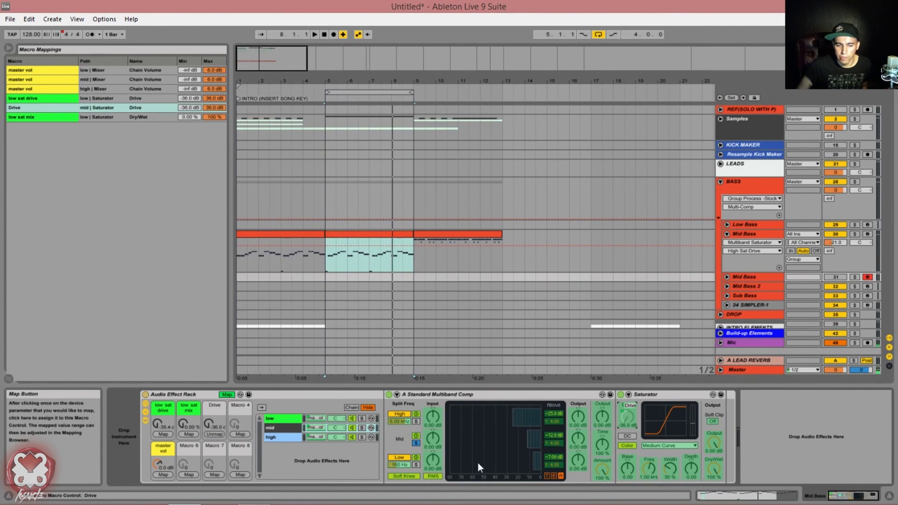
{"action": "left_click", "coordinate": [240, 434]}
- Colour the mid chain's macros dark grey and map the high chain Saturator's Drive and Dry/Wet to Macros 7 and 8, coloured light blue
{"action": "right_click", "coordinate": [220, 409]}
{"action": "left_click", "coordinate": [320, 370]}
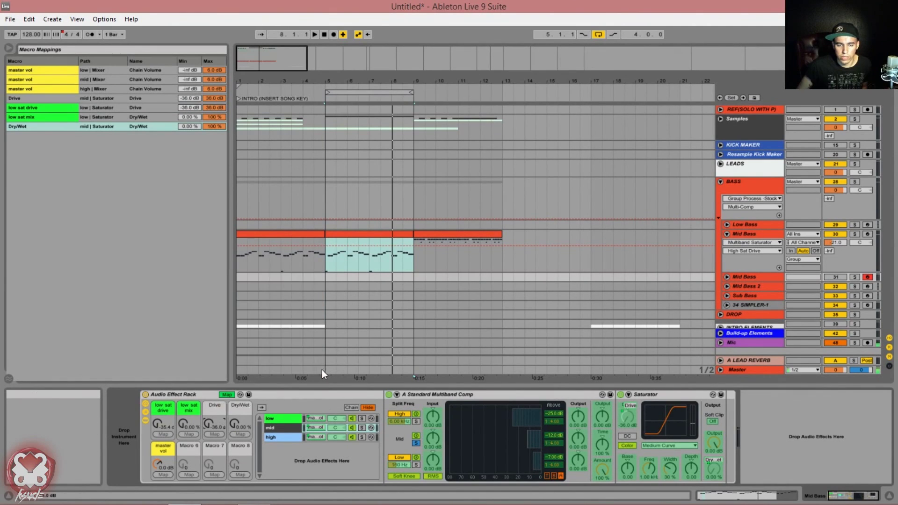
{"action": "right_click", "coordinate": [243, 404]}
{"action": "left_click", "coordinate": [344, 365]}
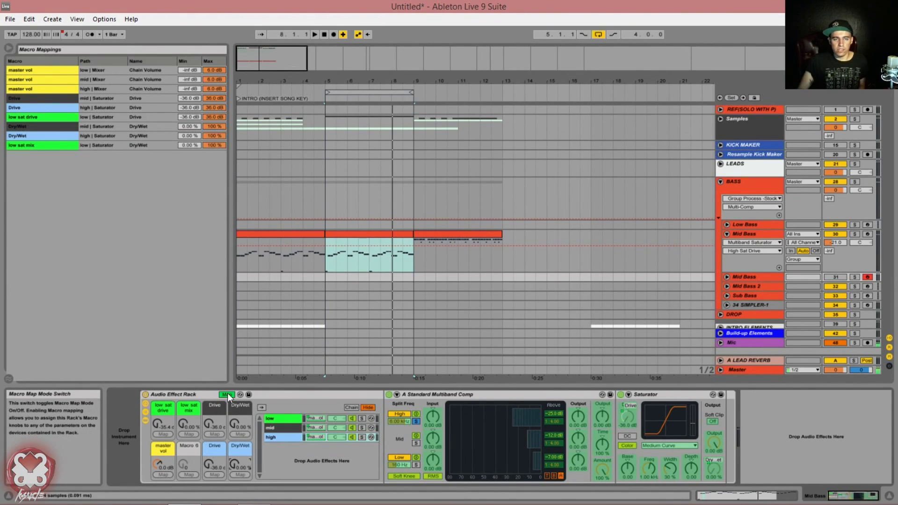
{"action": "left_click", "coordinate": [227, 394]}
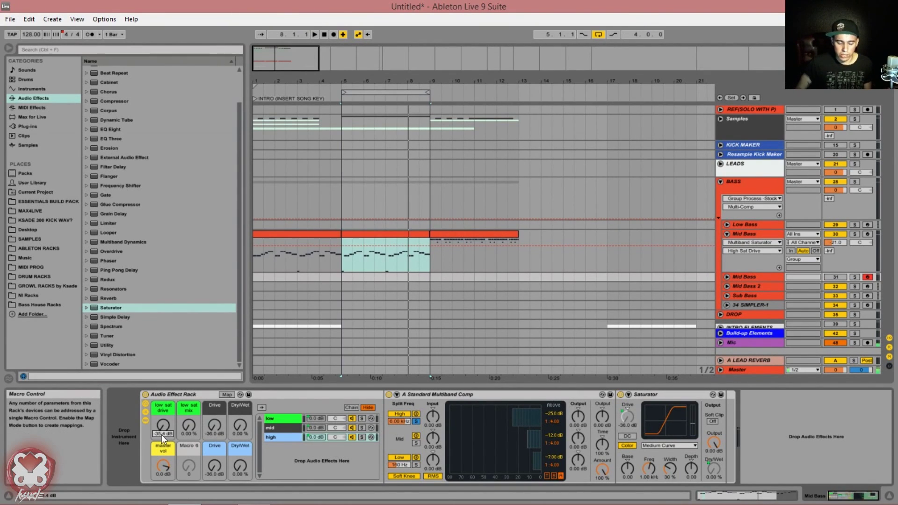
- Set the low, mid and high Drive macros to 0.00 dB
{"action": "left_click_drag", "start_coordinate": [161, 435], "coordinate": [162, 412]}
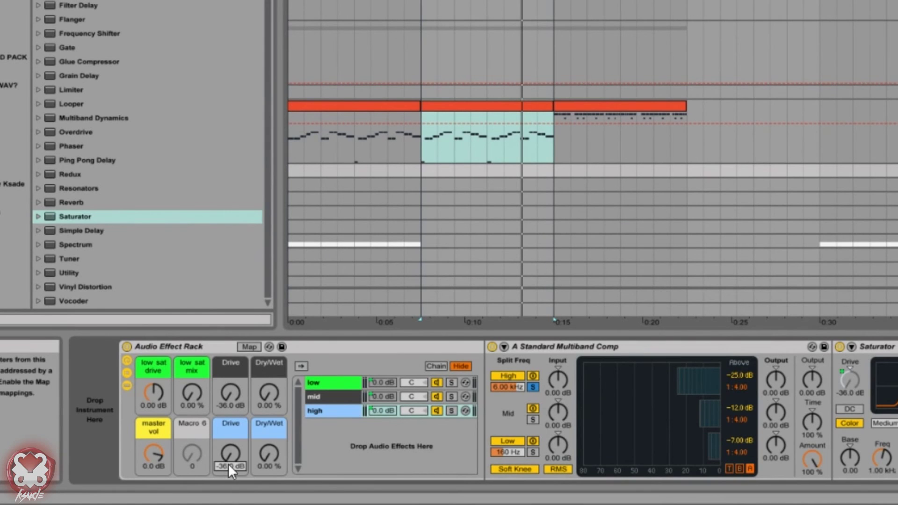
{"action": "left_click_drag", "start_coordinate": [228, 463], "coordinate": [228, 463]}
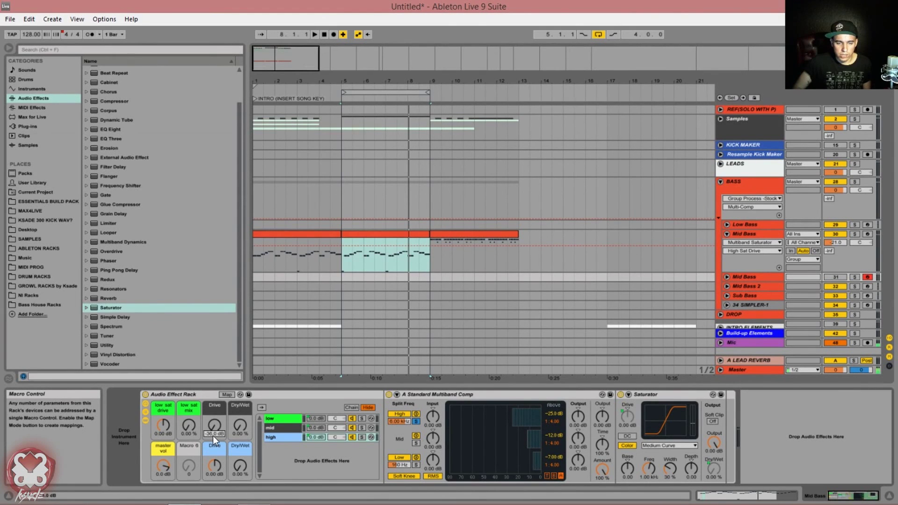
{"action": "left_click", "coordinate": [213, 436]}
{"action": "key", "text": "Delete"}
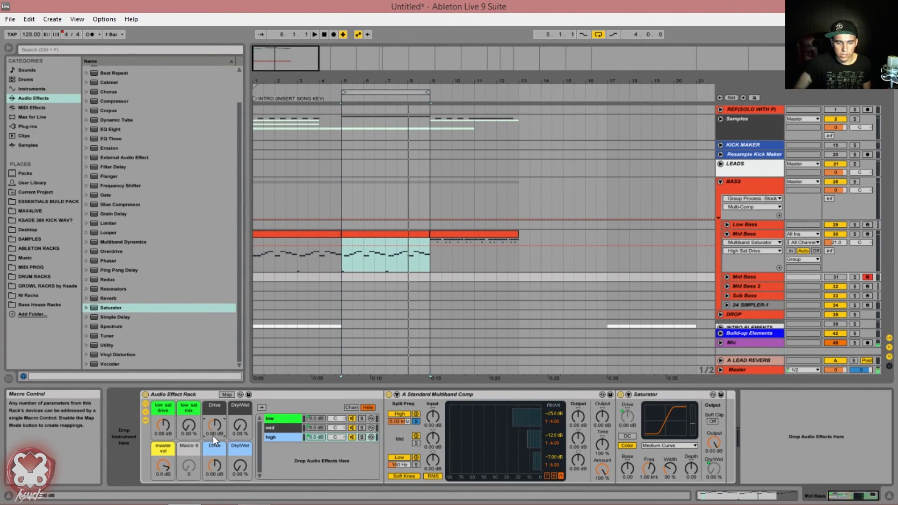
- Raise the low sat mix macro and the mid and high Dry/Wet macros to 100 %
{"action": "left_click", "coordinate": [240, 434]}
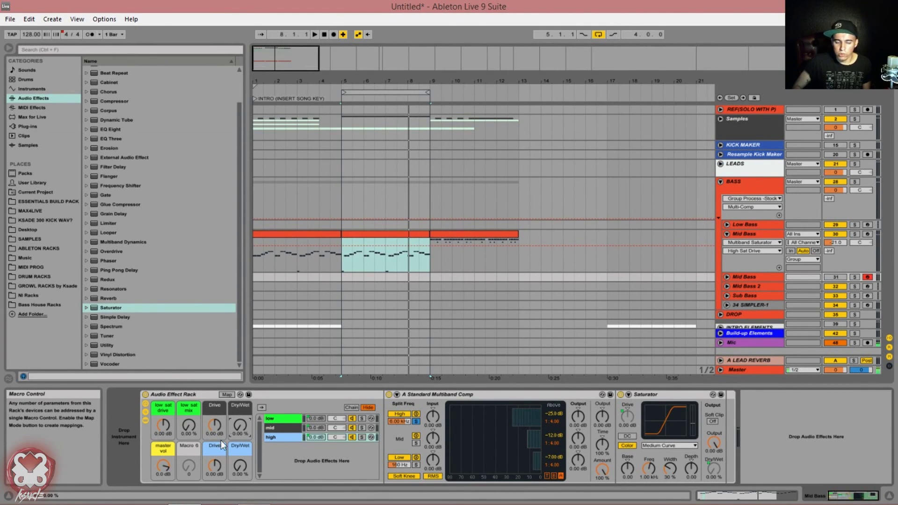
{"action": "left_click", "coordinate": [159, 474]}
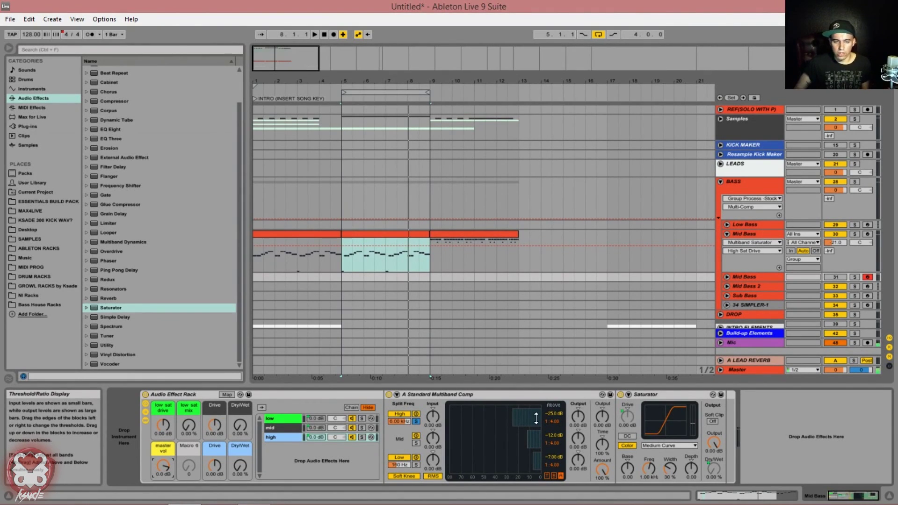
{"action": "left_click_drag", "start_coordinate": [189, 425], "coordinate": [189, 380]}
{"action": "left_click_drag", "start_coordinate": [240, 425], "coordinate": [240, 378]}
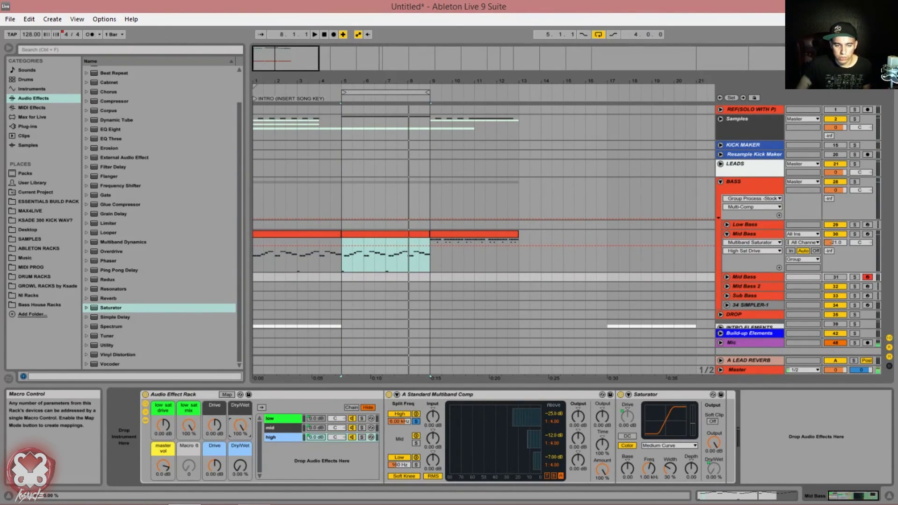
{"action": "left_click_drag", "start_coordinate": [243, 460], "coordinate": [243, 414]}
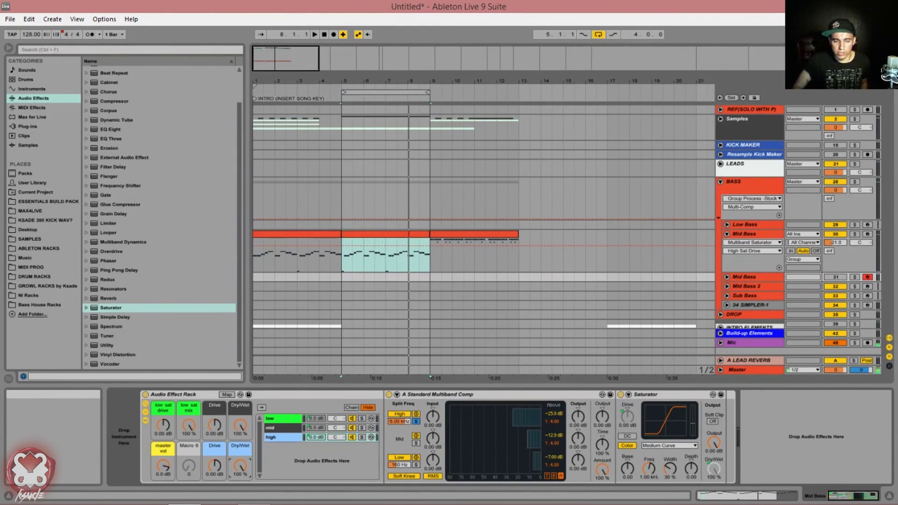
- Rename the Audio Effect Rack "mulitband satortertert"
{"action": "left_click", "coordinate": [193, 395]}
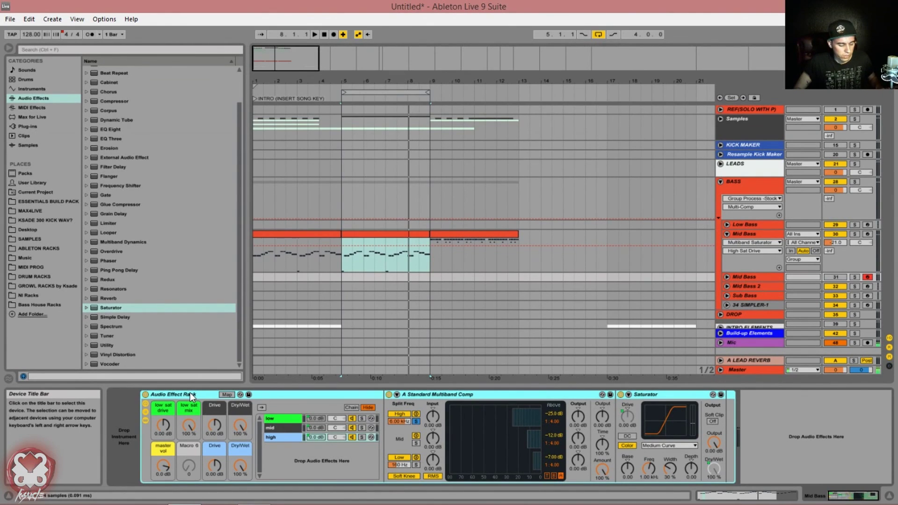
{"action": "key", "text": "ctrl+r"}
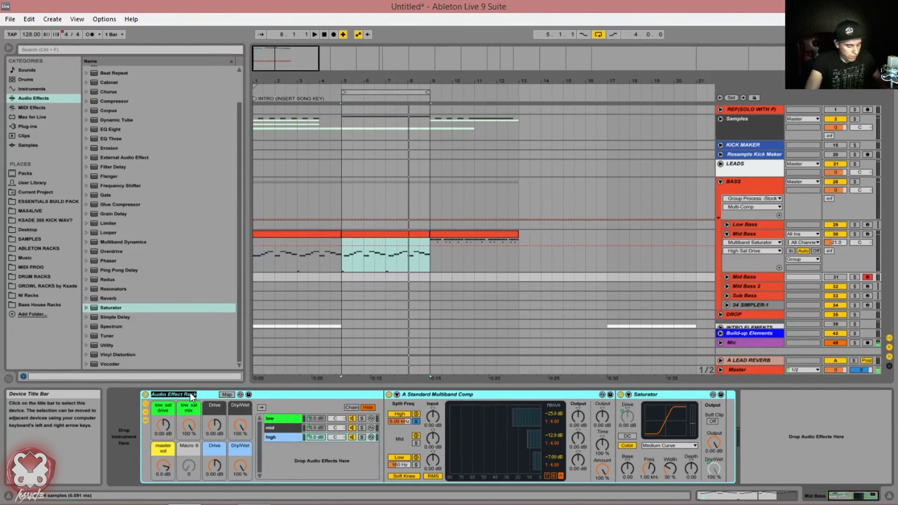
{"action": "type", "text": "mulitband satortertert"}
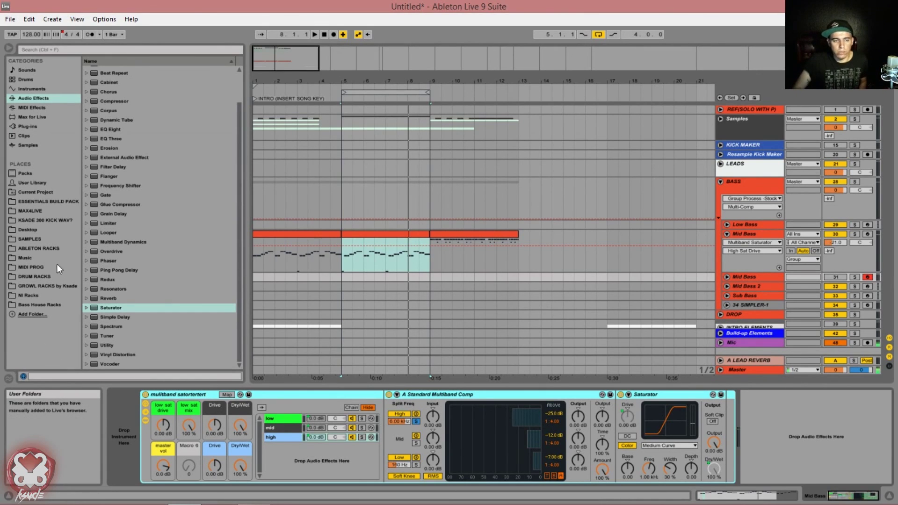
- Save the renamed rack as a preset in the ABLETON RACKS folder, keeping the name "mulitband satortertert"
{"action": "left_click", "coordinate": [54, 248]}
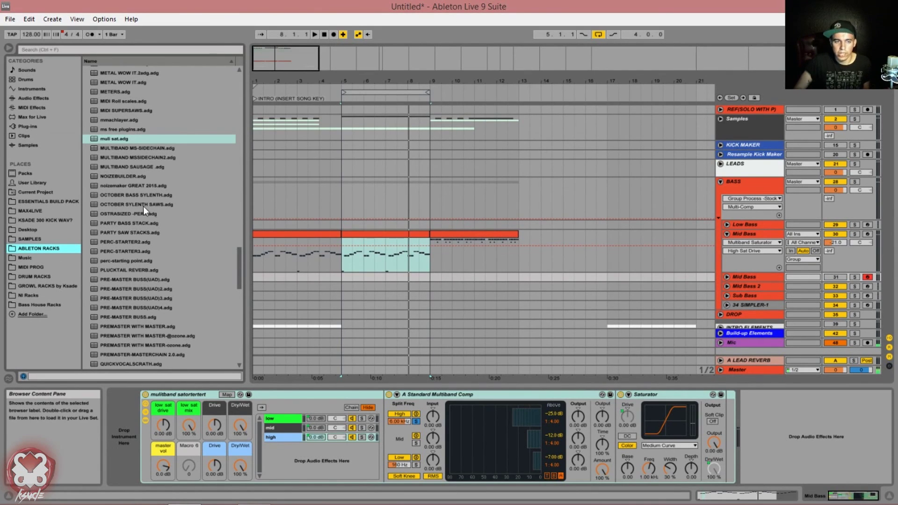
{"action": "scroll", "coordinate": [159, 234], "scroll_direction": "down", "scroll_amount": 12}
{"action": "scroll", "coordinate": [158, 235], "scroll_direction": "down", "scroll_amount": 7}
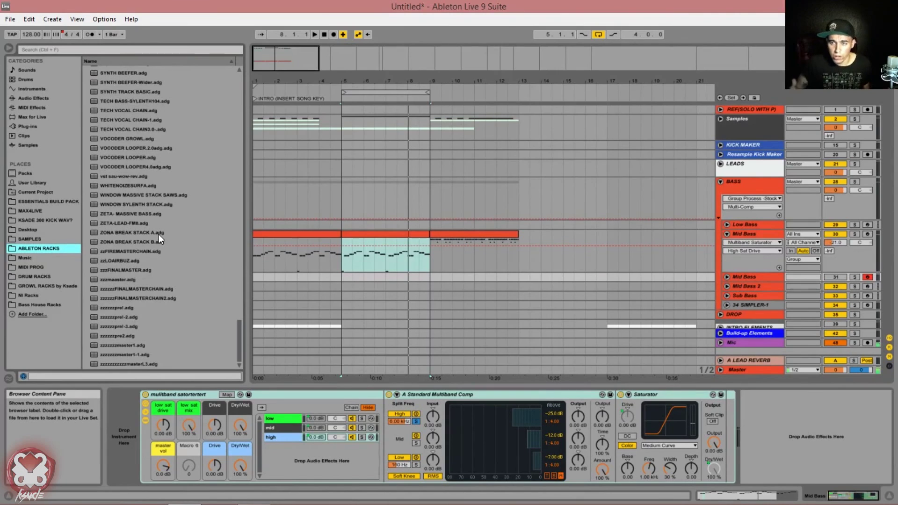
{"action": "scroll", "coordinate": [159, 234], "scroll_direction": "up", "scroll_amount": 10}
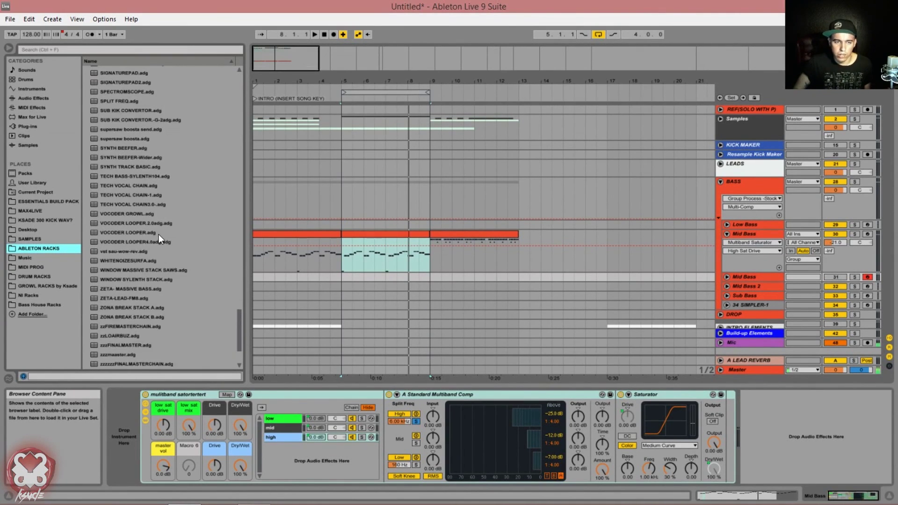
{"action": "scroll", "coordinate": [158, 234], "scroll_direction": "up", "scroll_amount": 9}
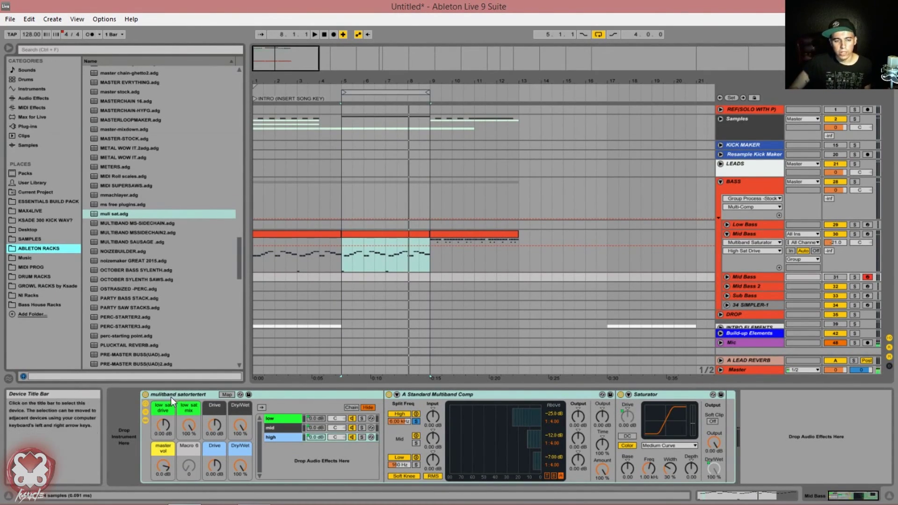
{"action": "left_click", "coordinate": [187, 396]}
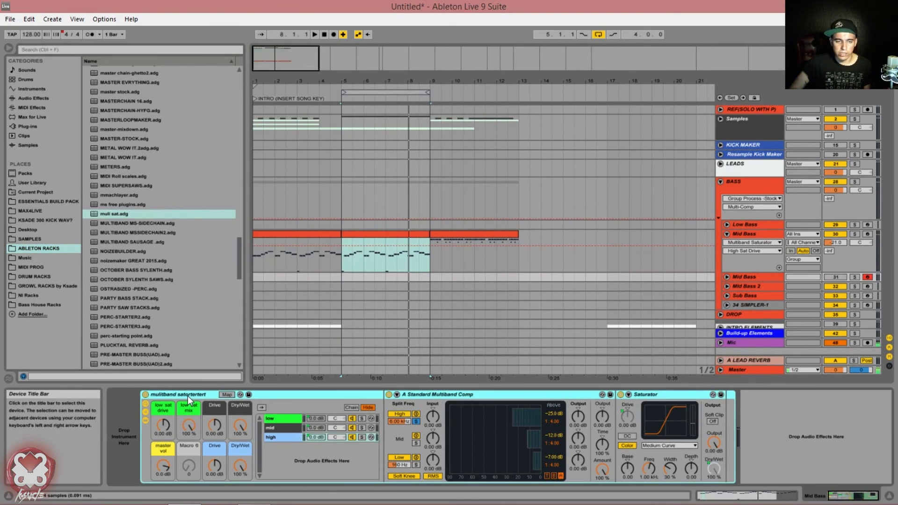
{"action": "left_click_drag", "start_coordinate": [187, 395], "coordinate": [137, 252]}
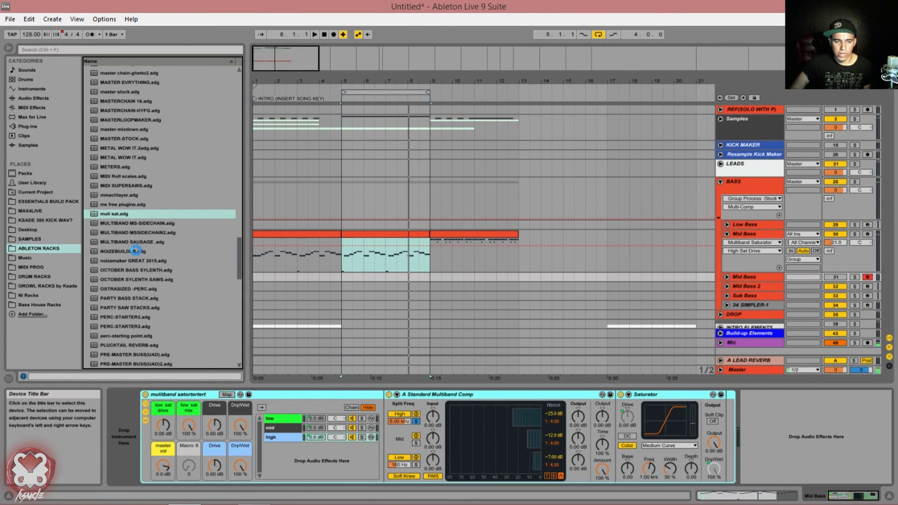
{"action": "left_click", "coordinate": [183, 224]}
- Load the saved "mulitband satortertert" preset onto the track and delete the duplicate rack
{"action": "left_click", "coordinate": [141, 226]}
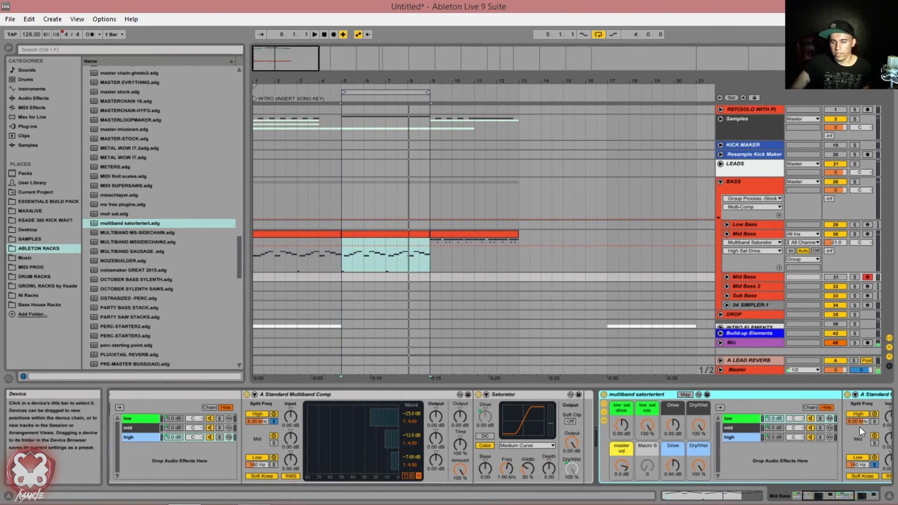
{"action": "left_click_drag", "start_coordinate": [827, 496], "coordinate": [889, 483]}
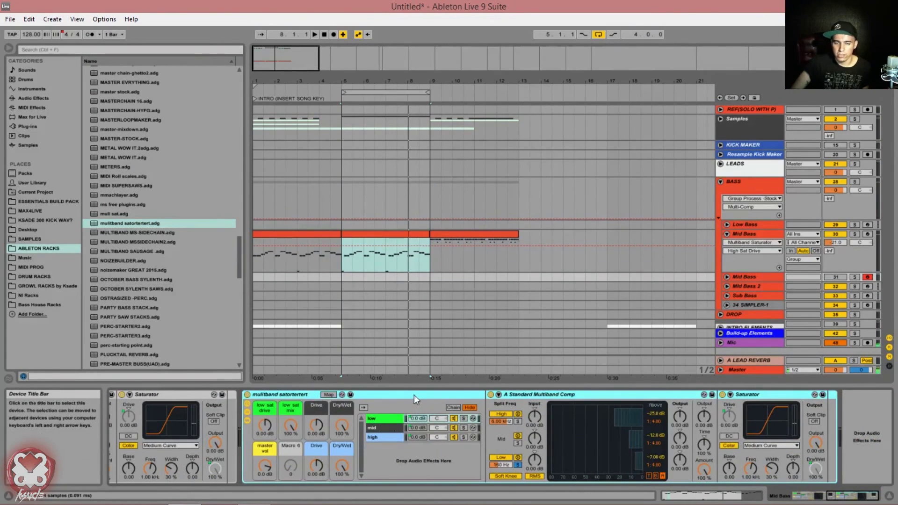
{"action": "key", "text": "Delete"}
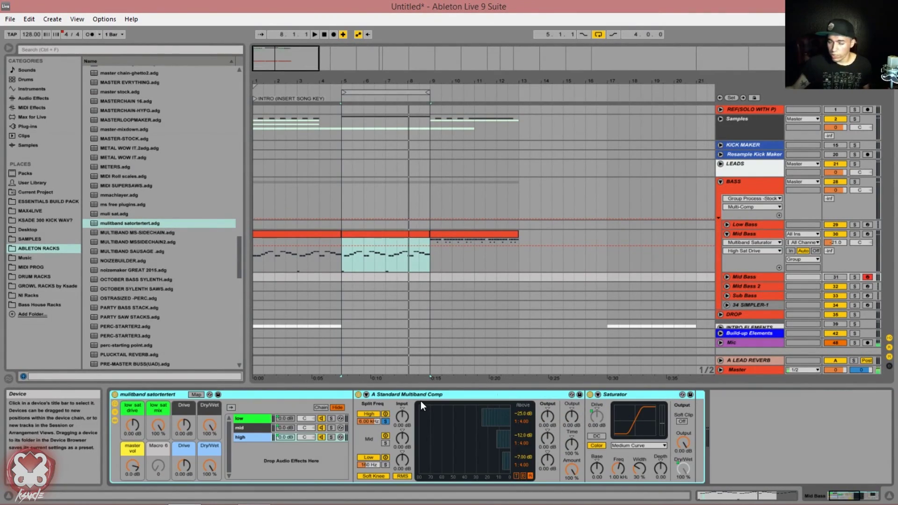